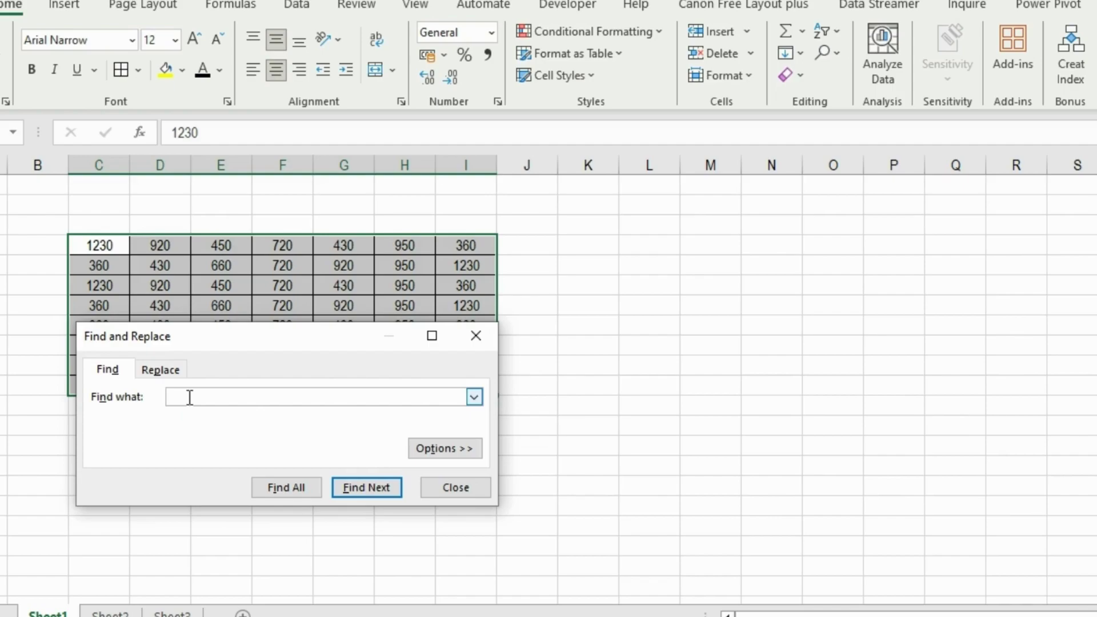
# Find all cells containing 430 and select all eight matches from the results list.
pyautogui.write('430')
pyautogui.click(289, 490)
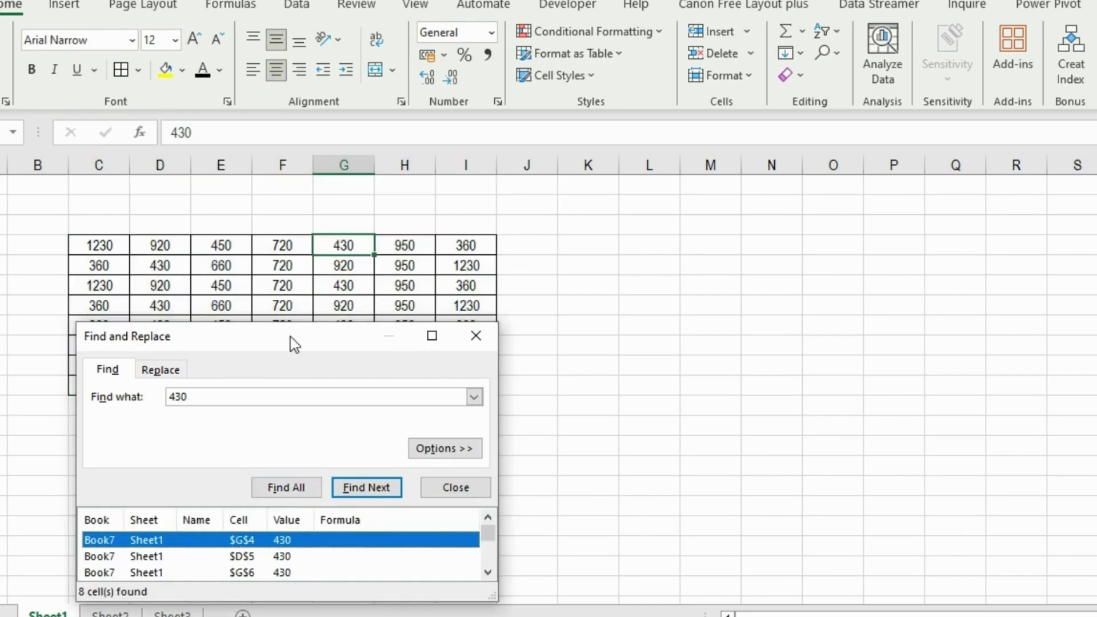
pyautogui.moveTo(294, 344); pyautogui.dragTo(290, 223)
pyautogui.moveTo(492, 479); pyautogui.dragTo(533, 599)
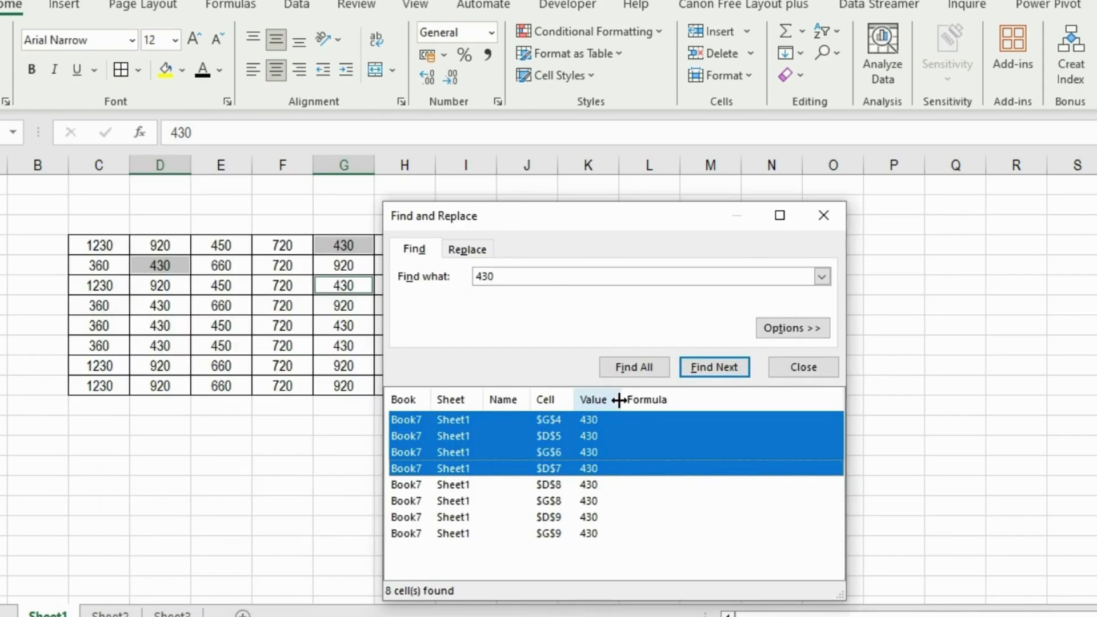
pyautogui.hotkey('shift', 'Down')
pyautogui.hotkey('shift', 'Down')
pyautogui.hotkey('shift', 'Down')
pyautogui.hotkey('shift', 'Down')
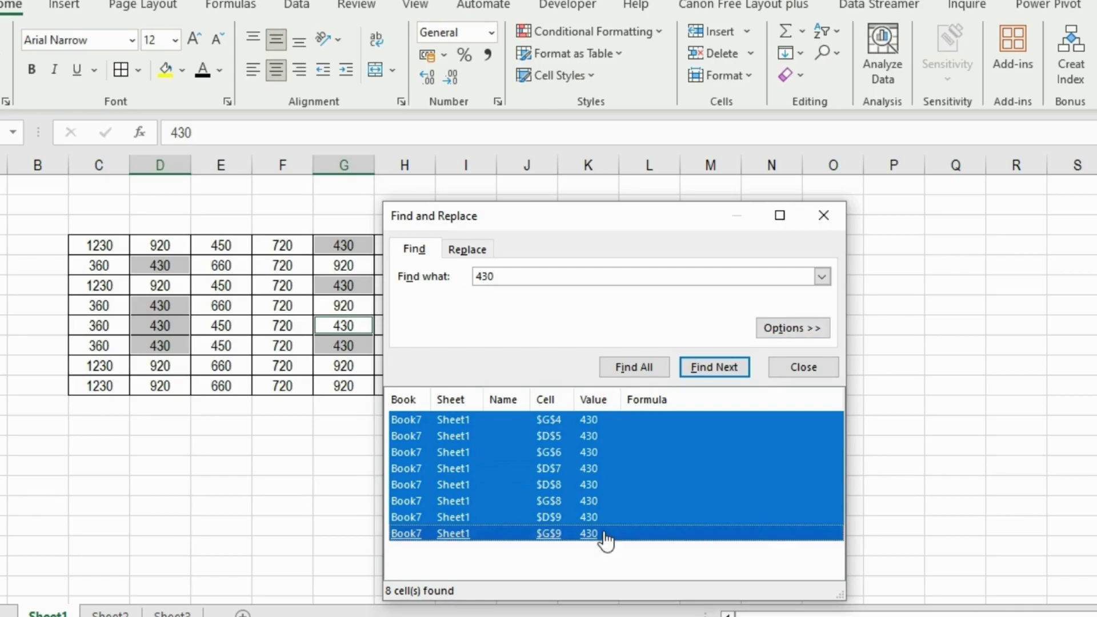
pyautogui.click(823, 218)
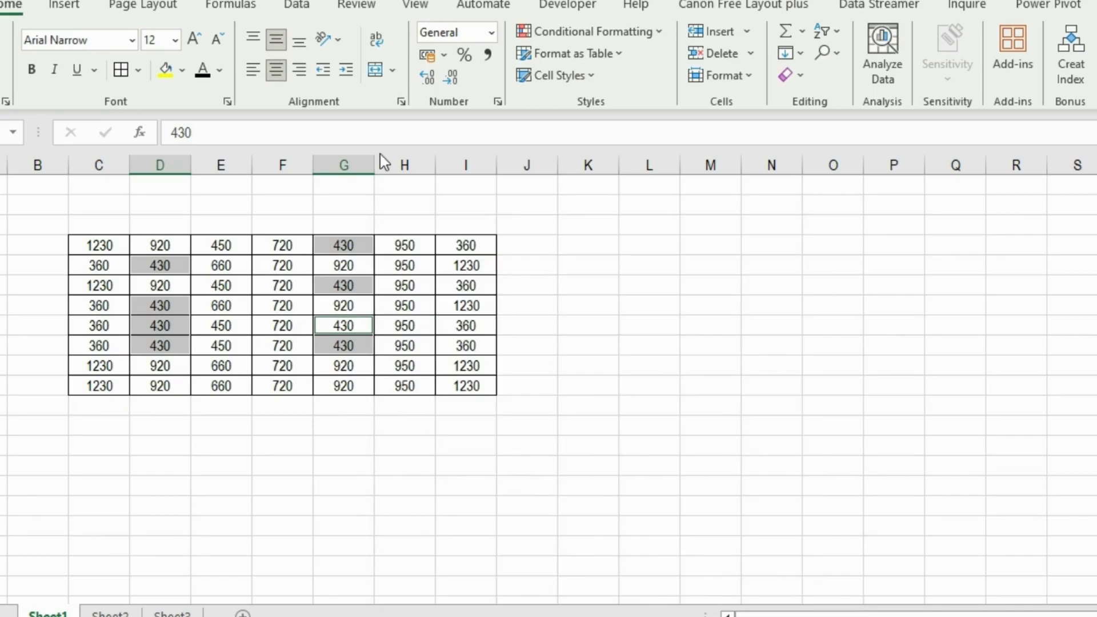
# Fill the found 430 cells yellow, then move to row 2 of the salary table.
pyautogui.click(162, 74)
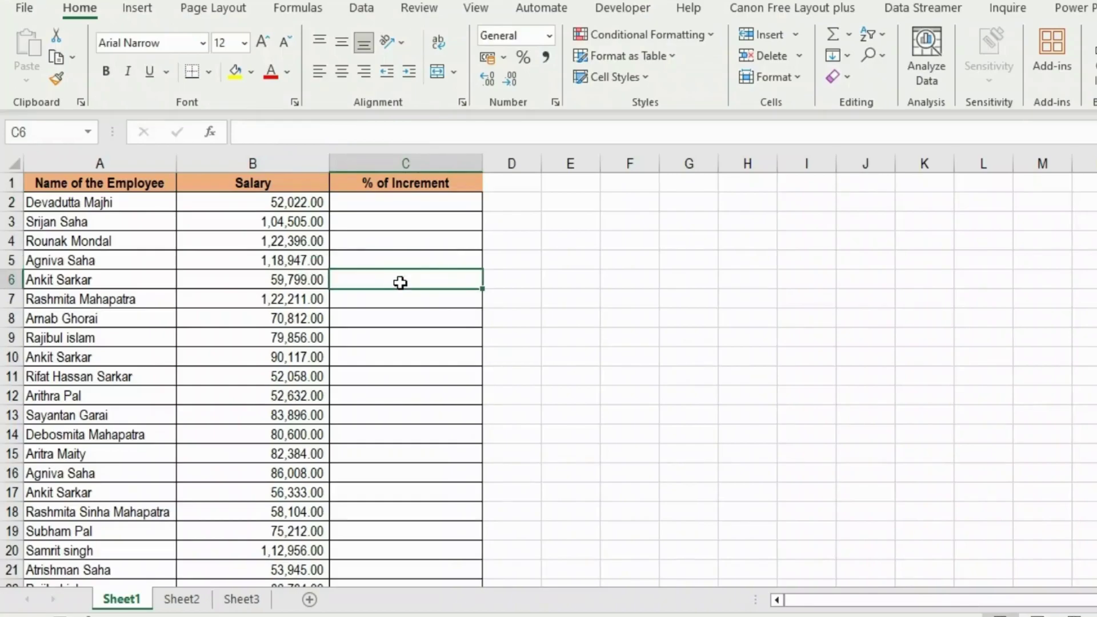
pyautogui.press('Up')
pyautogui.press('Up')
pyautogui.press('Up')
pyautogui.press('Up')
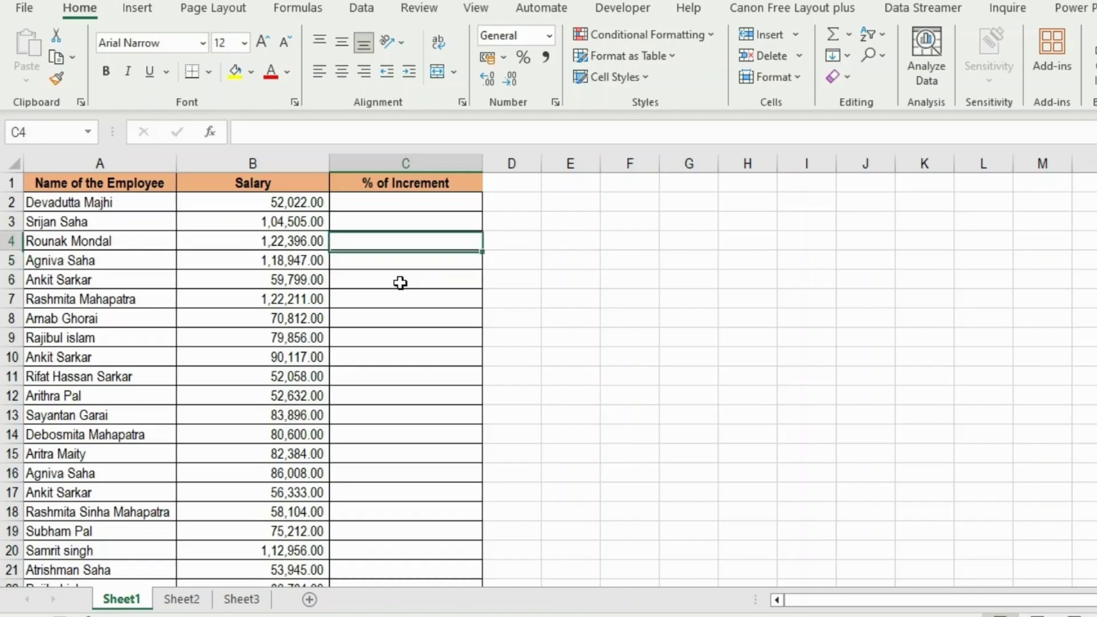
pyautogui.press('Down')
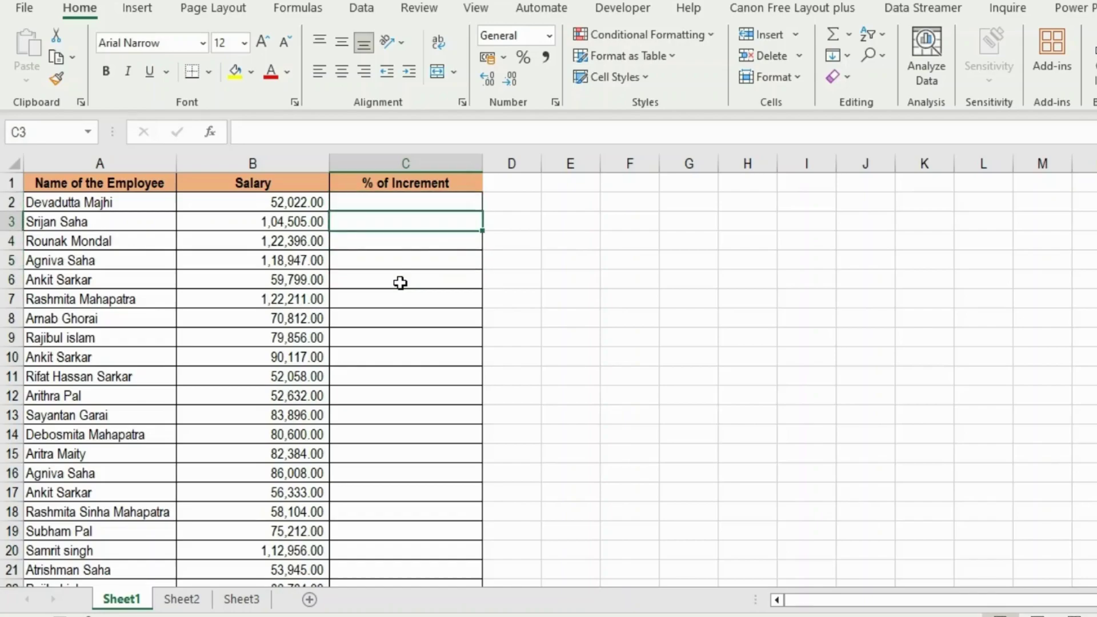
pyautogui.press('Up')
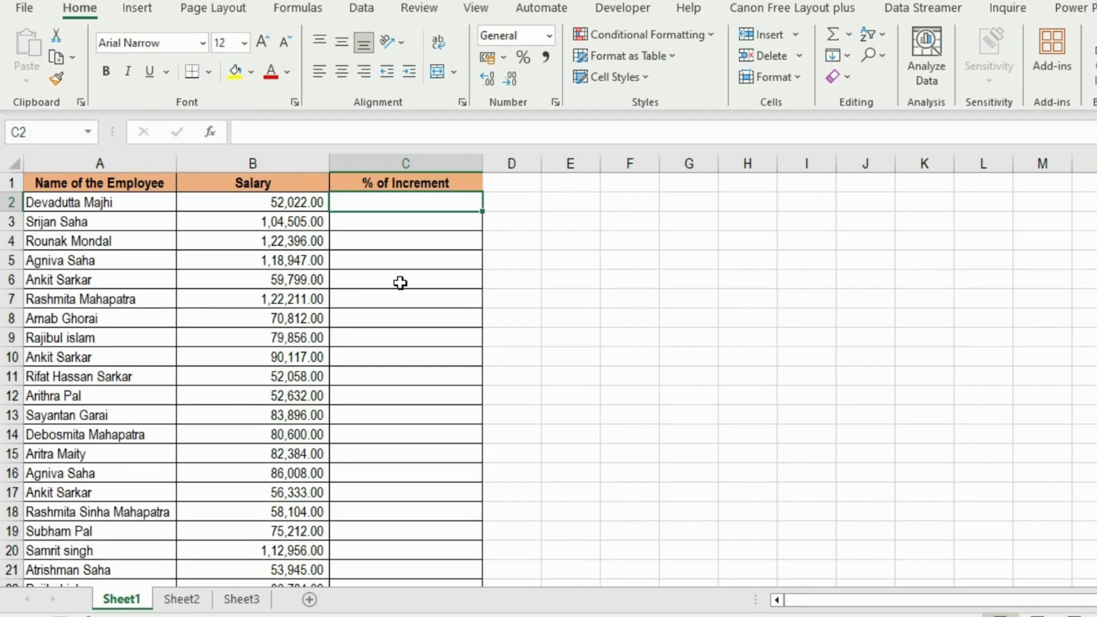
pyautogui.press('Left')
pyautogui.press('Left')
pyautogui.press('Right')
pyautogui.press('Right')
pyautogui.press('Left')
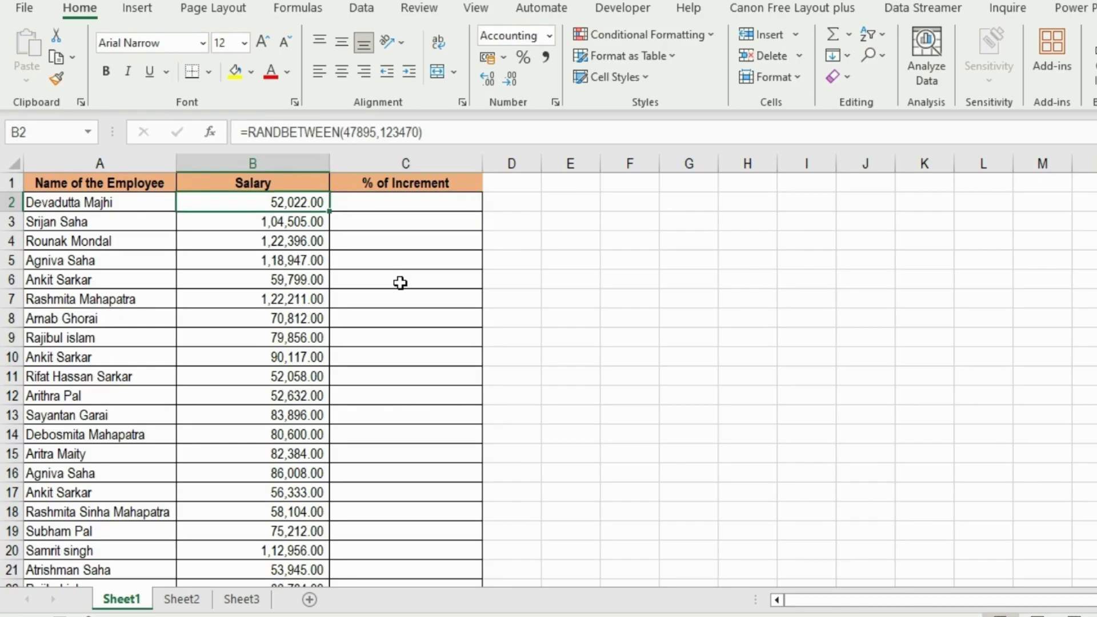
# Give the salary in B2 a white font colour to hide it.
pyautogui.click(286, 74)
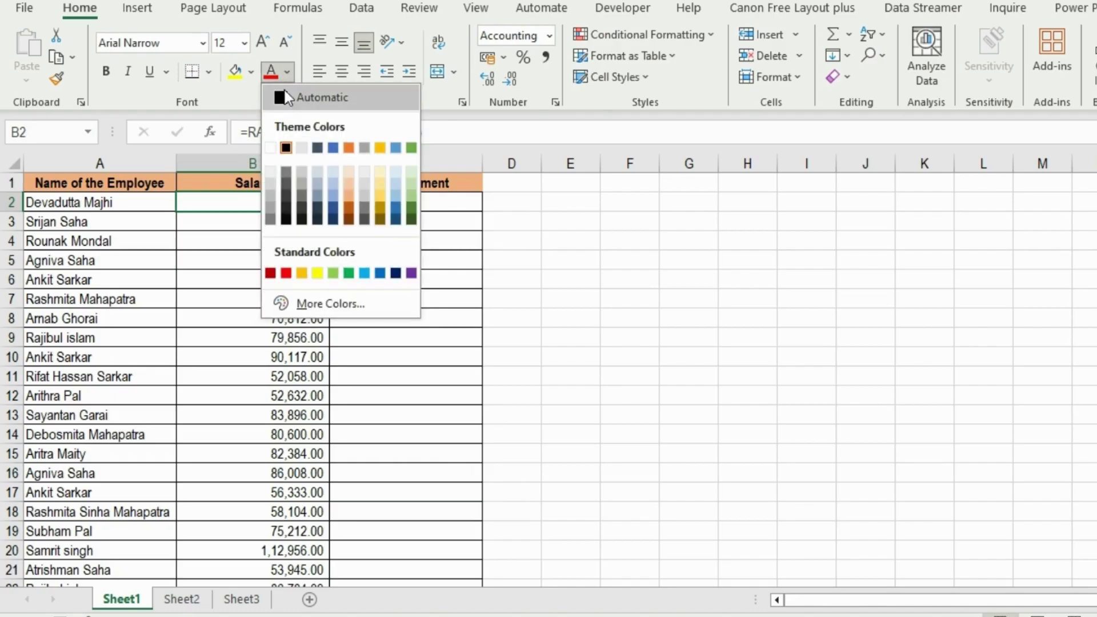
pyautogui.click(280, 147)
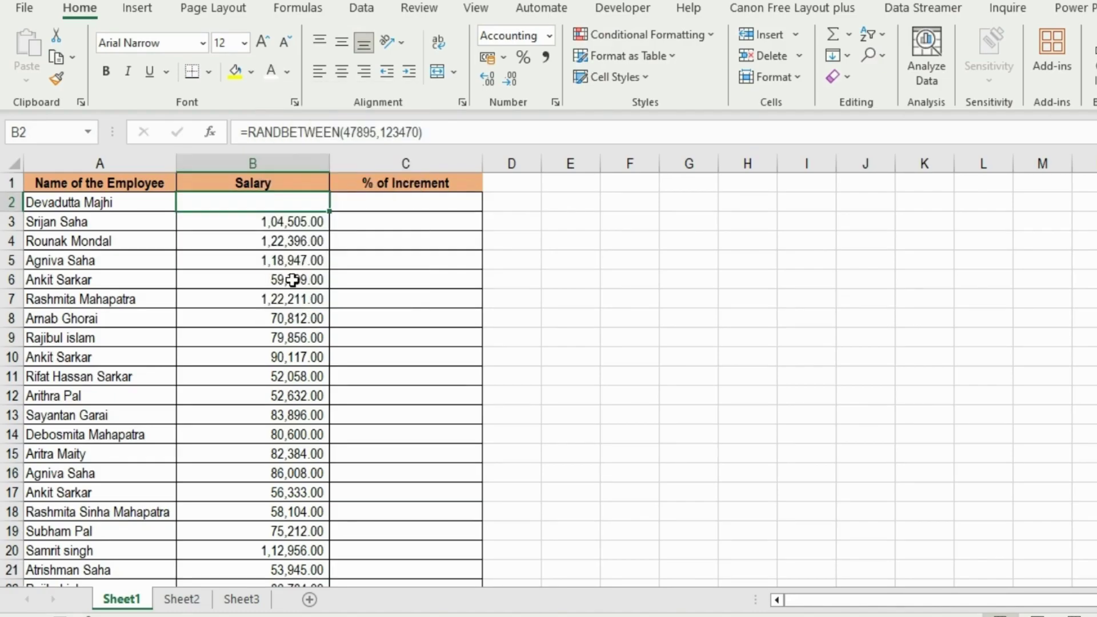
pyautogui.press('Down')
pyautogui.press('Down')
pyautogui.press('Down')
pyautogui.press('Down')
pyautogui.click(289, 207)
# Restore B2's font colour to Automatic and select the salaries B2 to B42.
pyautogui.click(289, 71)
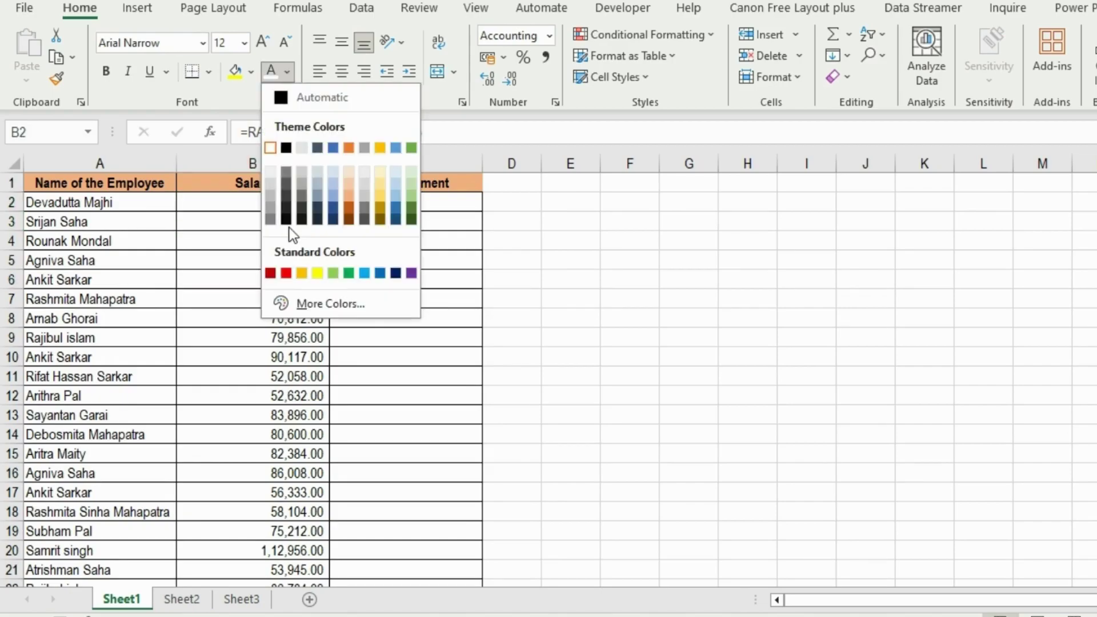
pyautogui.click(314, 97)
pyautogui.moveTo(290, 203); pyautogui.dragTo(273, 201)
pyautogui.scroll(-2, 274, 200)
# Replace General with the custom format ;;; on the selected salary cells.
pyautogui.rightClick(269, 227)
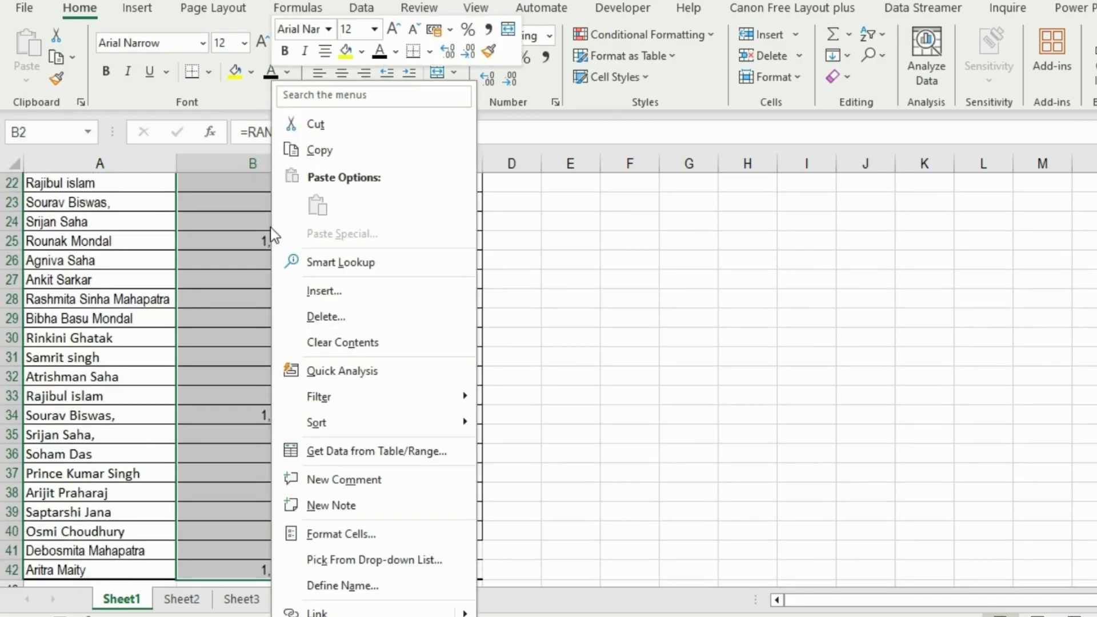
pyautogui.click(320, 531)
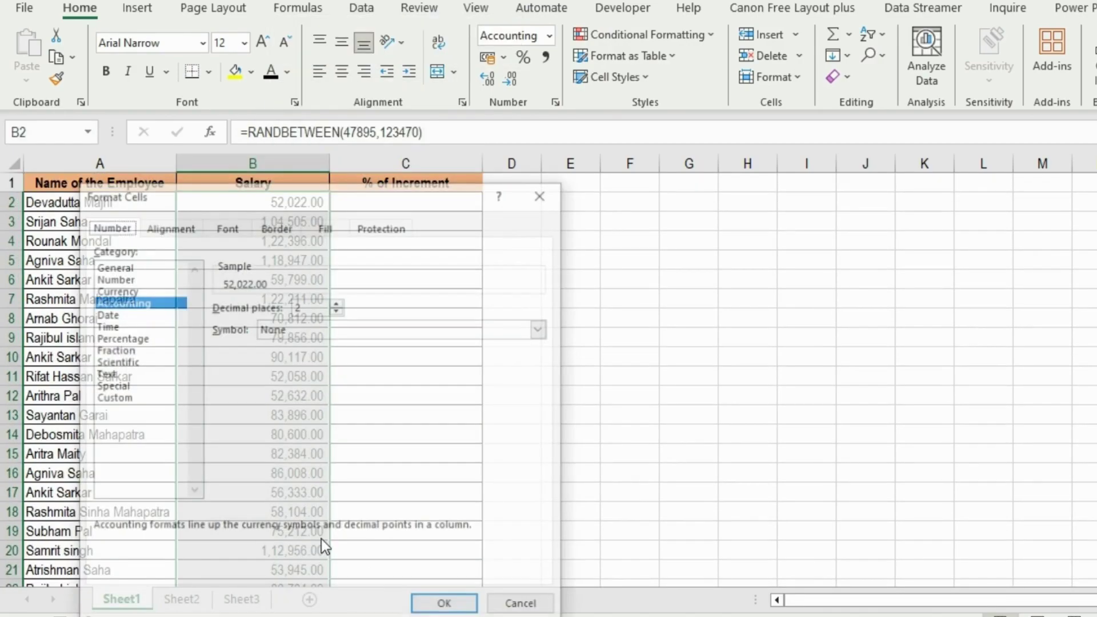
pyautogui.click(112, 399)
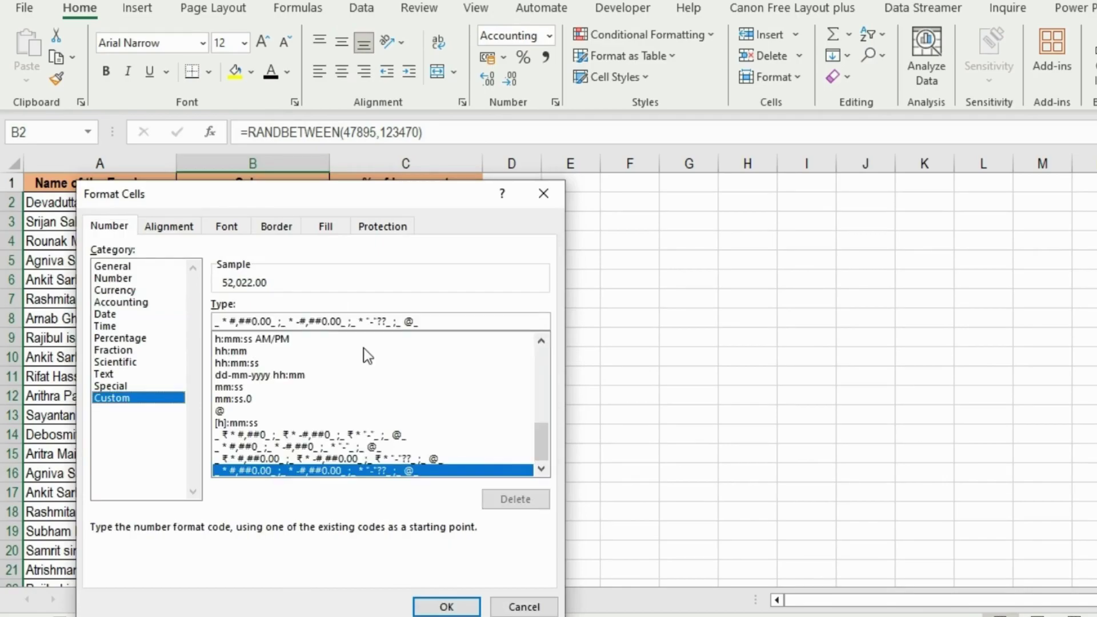
pyautogui.scroll(5, 363, 348)
pyautogui.moveTo(540, 407); pyautogui.dragTo(549, 348)
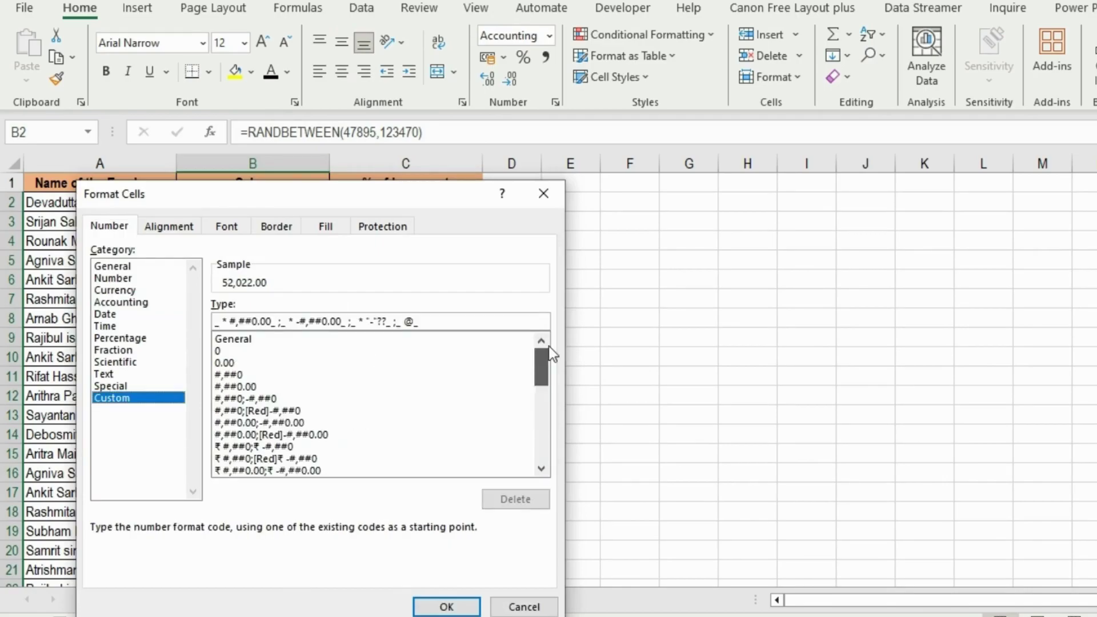
pyautogui.click(245, 340)
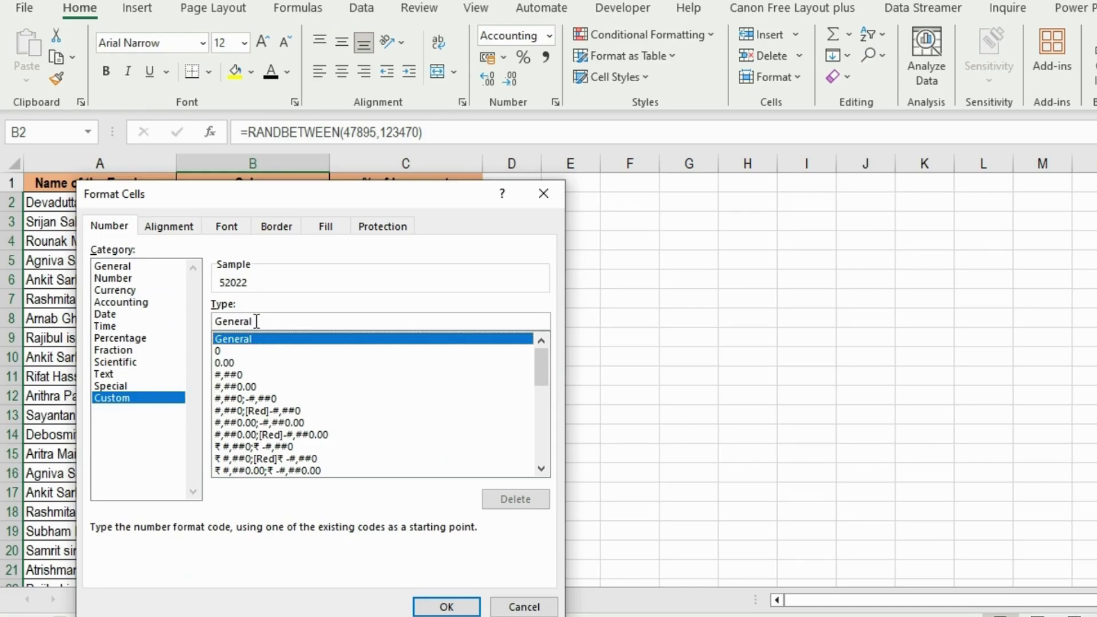
pyautogui.moveTo(257, 321); pyautogui.dragTo(100, 324)
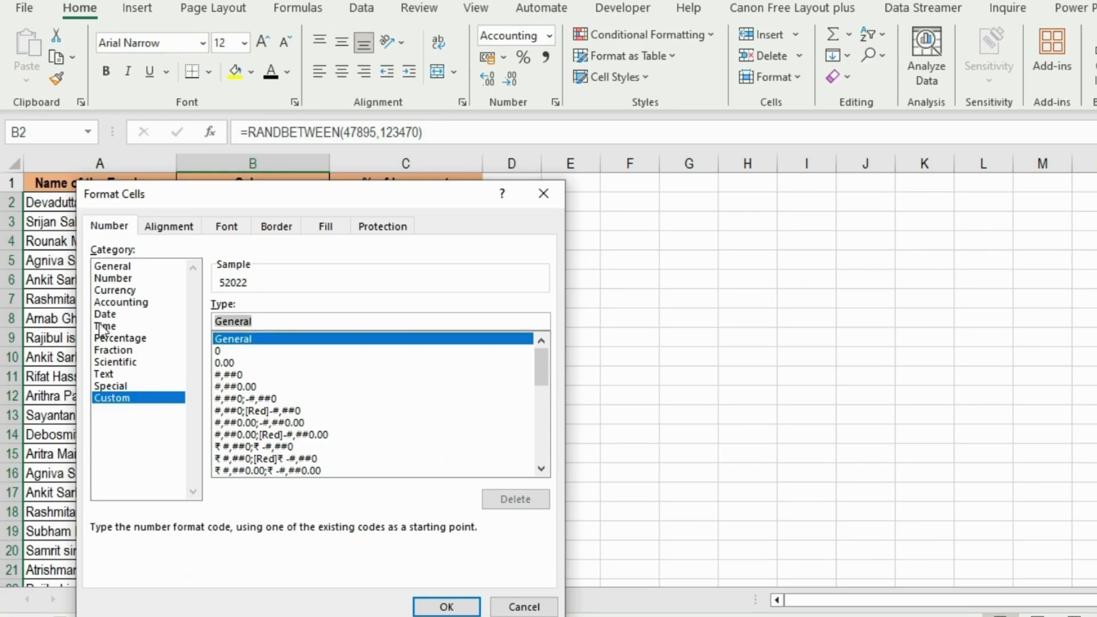
pyautogui.write(';;;')
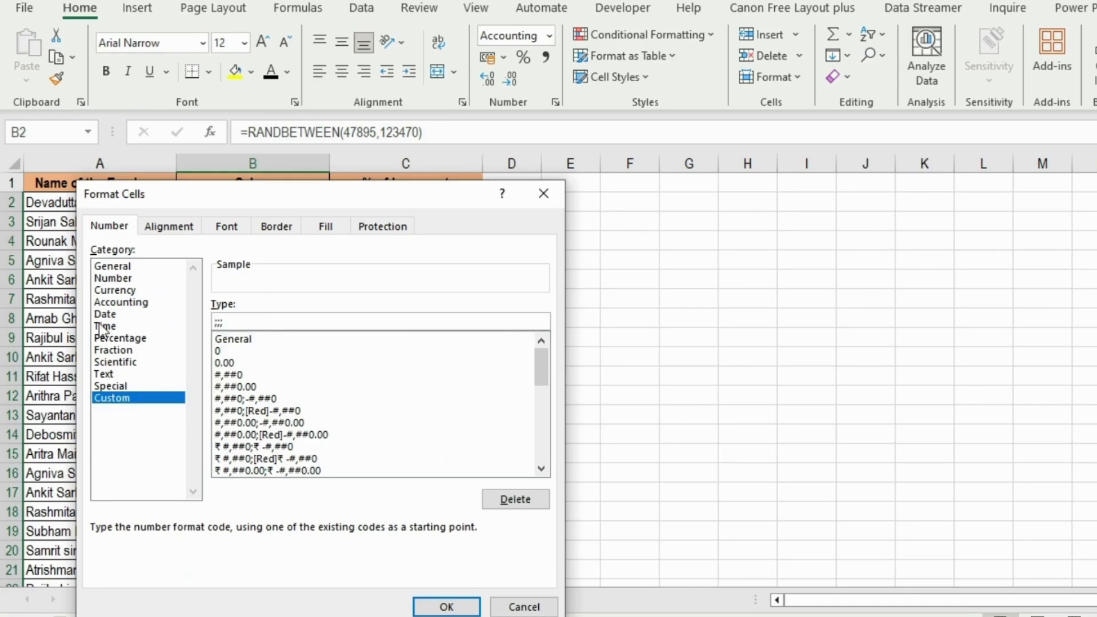
pyautogui.click(445, 607)
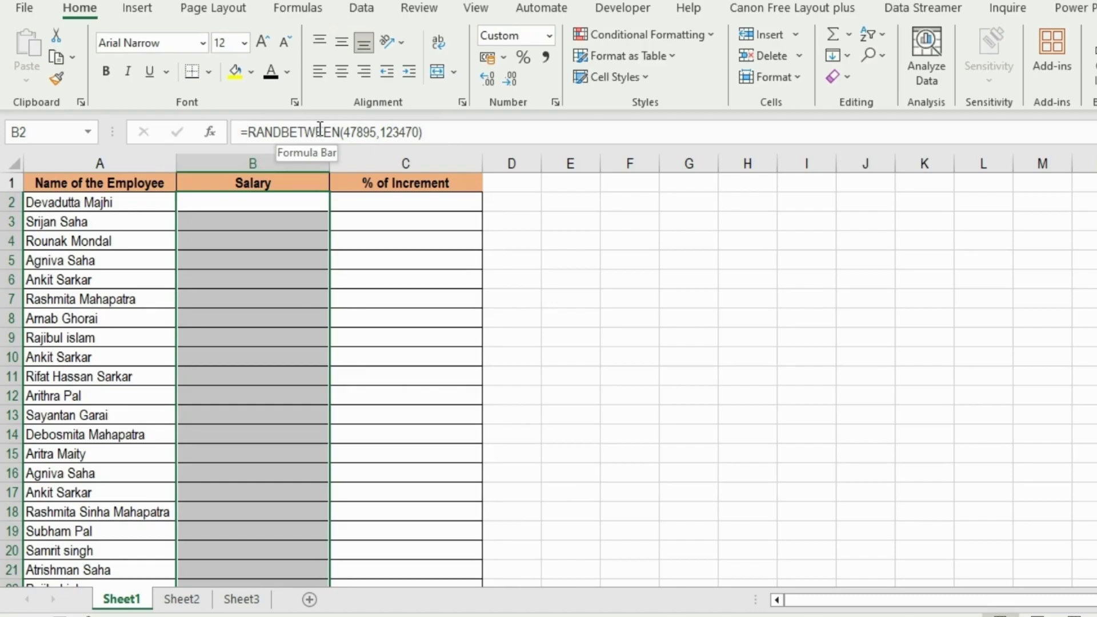
# Uncheck Locked in Protection settings for the % of Increment cells C2:C42.
pyautogui.click(411, 204)
pyautogui.hotkey('shift', 'Down')
pyautogui.hotkey('shift', 'Down')
pyautogui.hotkey('shift', 'Down')
pyautogui.hotkey('shift', 'Down')
pyautogui.hotkey('shift', 'Down')
pyautogui.hotkey('shift', 'Down')
pyautogui.hotkey('shift', 'Down')
pyautogui.hotkey('shift', 'Down')
pyautogui.hotkey('shift', 'Down')
pyautogui.hotkey('shift', 'Down')
pyautogui.hotkey('shift', 'Down')
pyautogui.hotkey('shift', 'Down')
pyautogui.hotkey('shift', 'Down')
pyautogui.hotkey('shift', 'Down')
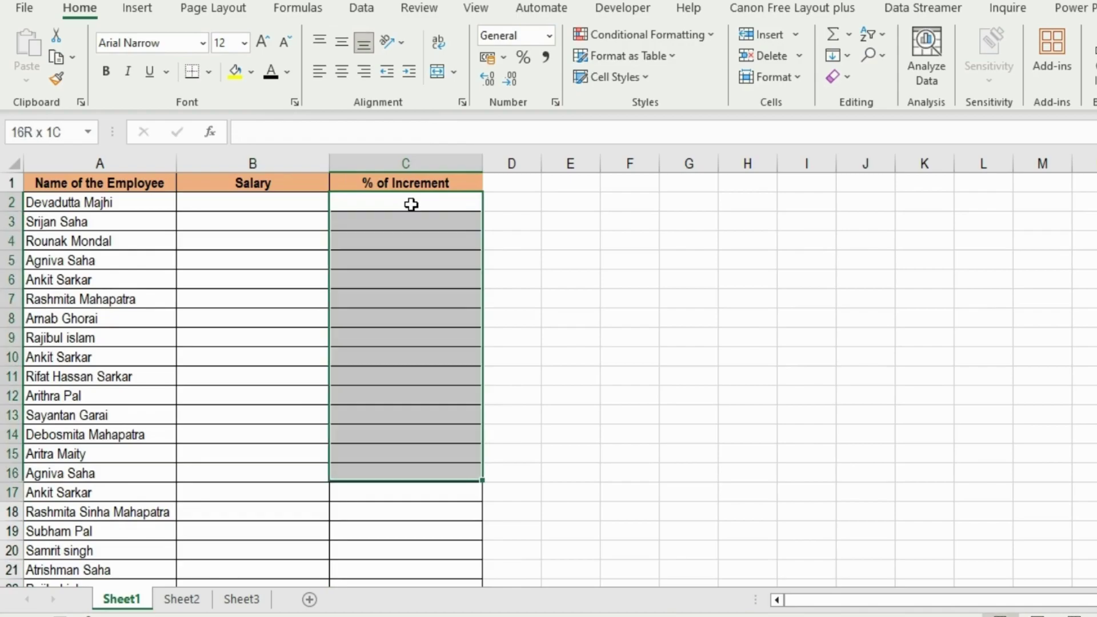
pyautogui.hotkey('shift', 'Down')
pyautogui.hotkey('shift', 'Down')
pyautogui.hotkey('shift', 'Down')
pyautogui.hotkey('shift', 'Down')
pyautogui.hotkey('shift', 'Down')
pyautogui.hotkey('shift', 'Down')
pyautogui.hotkey('shift', 'Down')
pyautogui.hotkey('shift', 'Down')
pyautogui.hotkey('shift', 'Down')
pyautogui.hotkey('shift', 'Down')
pyautogui.hotkey('shift', 'Down')
pyautogui.hotkey('shift', 'Down')
pyautogui.hotkey('shift', 'Down')
pyautogui.hotkey('shift', 'Down')
pyautogui.hotkey('shift', 'Down')
pyautogui.hotkey('shift', 'Down')
pyautogui.hotkey('shift', 'Down')
pyautogui.hotkey('shift', 'Down')
pyautogui.hotkey('shift', 'Down')
pyautogui.hotkey('shift', 'Down')
pyautogui.hotkey('shift', 'Up')
pyautogui.hotkey('shift', 'Up')
pyautogui.hotkey('shift', 'Up')
pyautogui.hotkey('shift', 'Up')
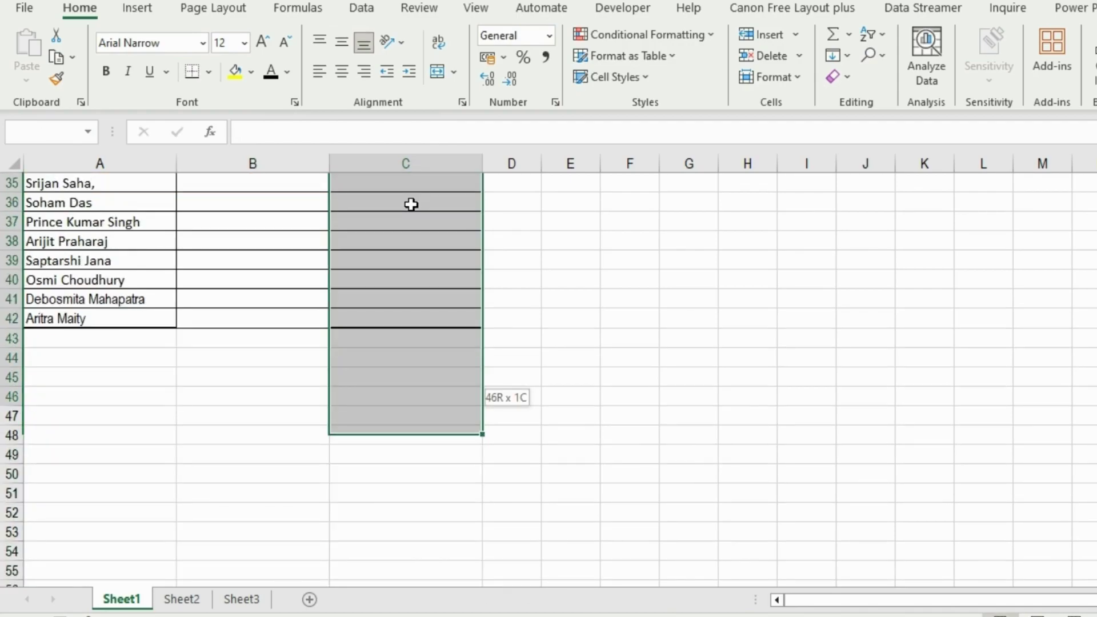
pyautogui.hotkey('shift', 'Up')
pyautogui.hotkey('shift', 'Up')
pyautogui.hotkey('shift', 'Up')
pyautogui.hotkey('shift', 'Up')
pyautogui.hotkey('shift', 'Up')
pyautogui.rightClick(411, 204)
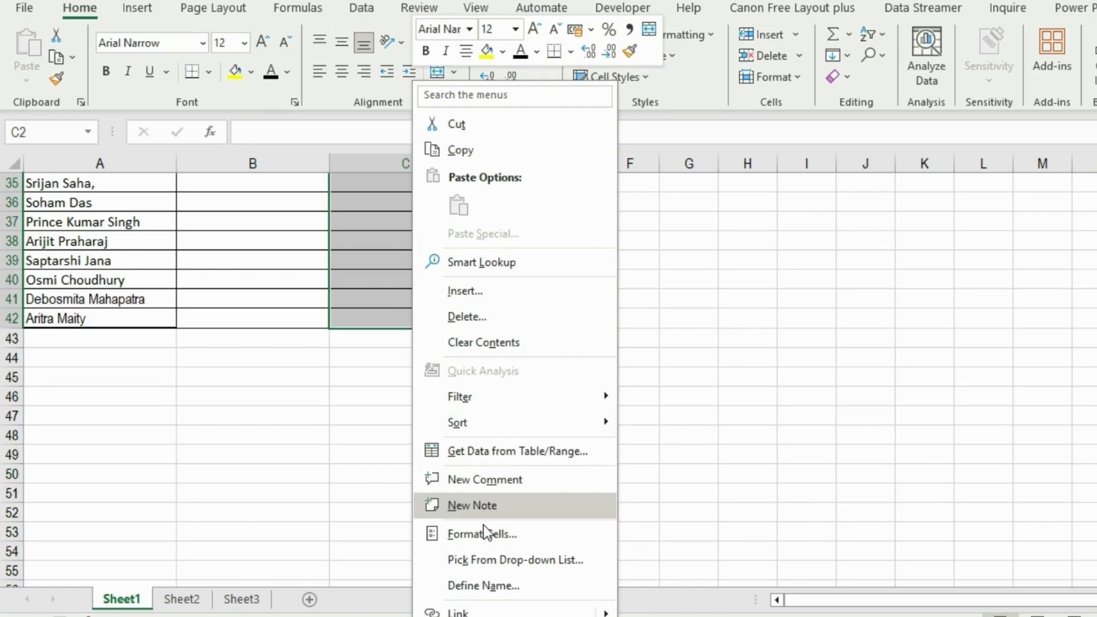
pyautogui.click(484, 533)
pyautogui.click(543, 225)
pyautogui.click(257, 251)
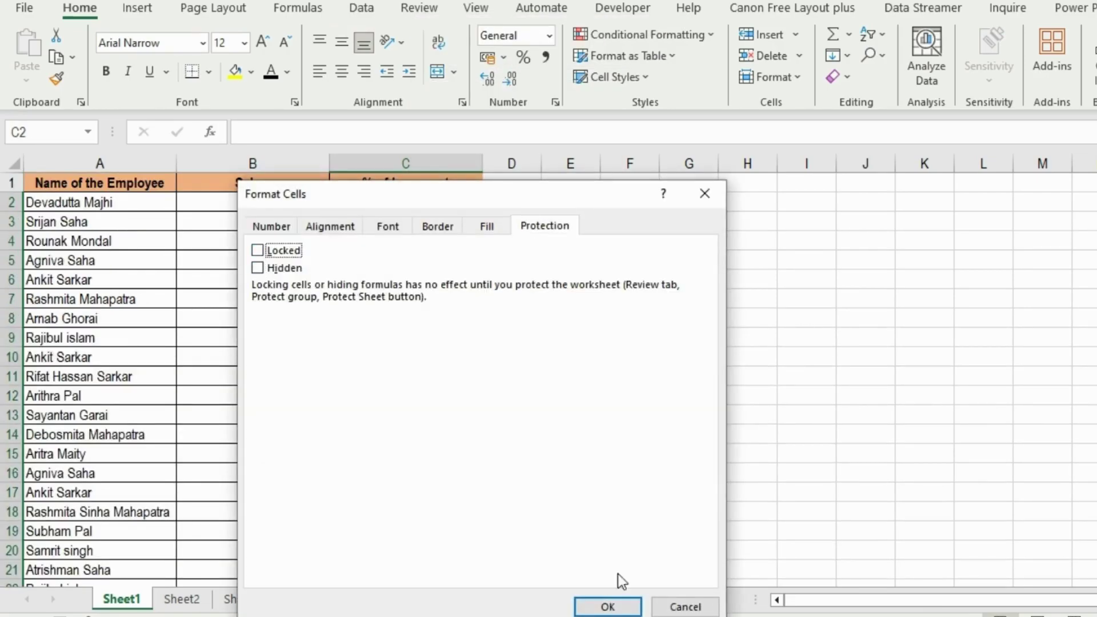
pyautogui.click(608, 607)
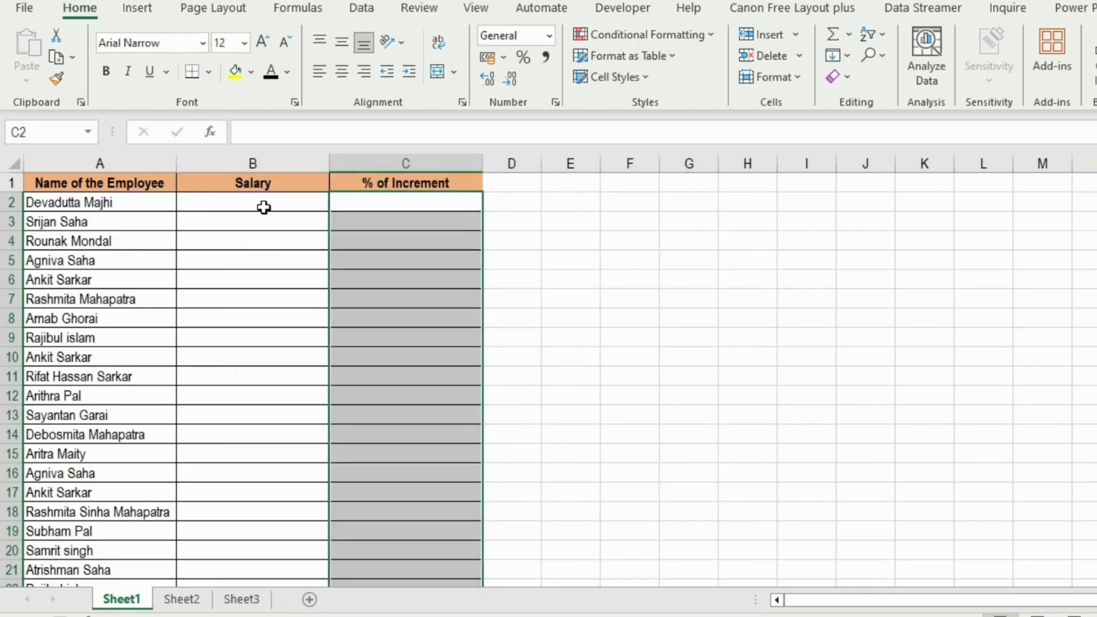
# Check Hidden in Protection settings for the salary cells B2:B42.
pyautogui.click(254, 196)
pyautogui.hotkey('ctrl', 'shift', 'Down')
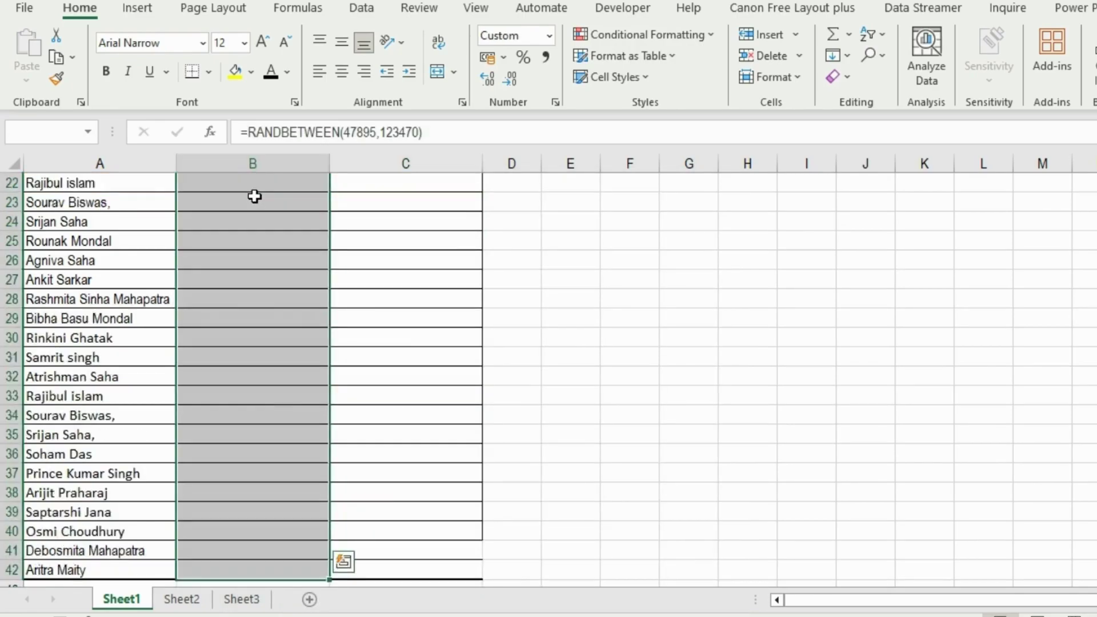
pyautogui.rightClick(254, 196)
pyautogui.click(332, 536)
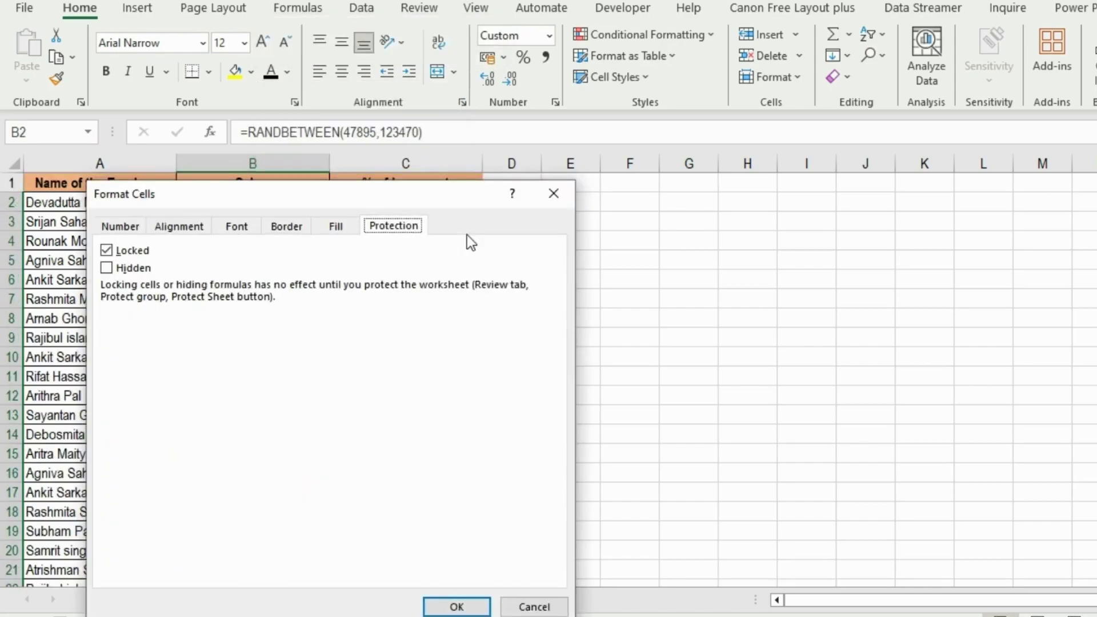
pyautogui.click(106, 268)
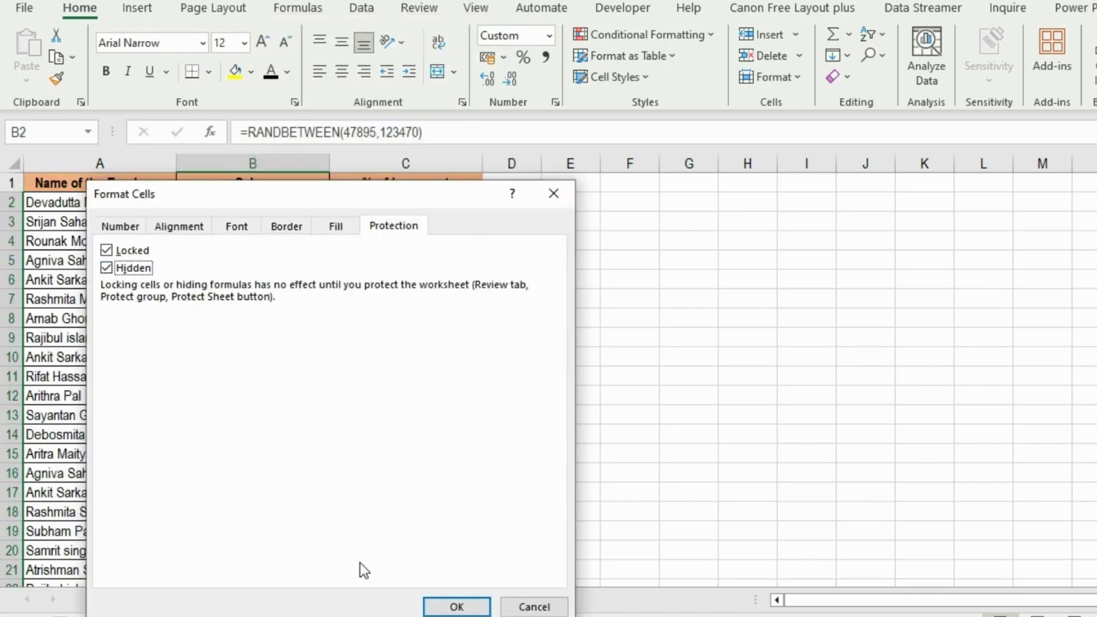
pyautogui.click(460, 606)
pyautogui.click(408, 262)
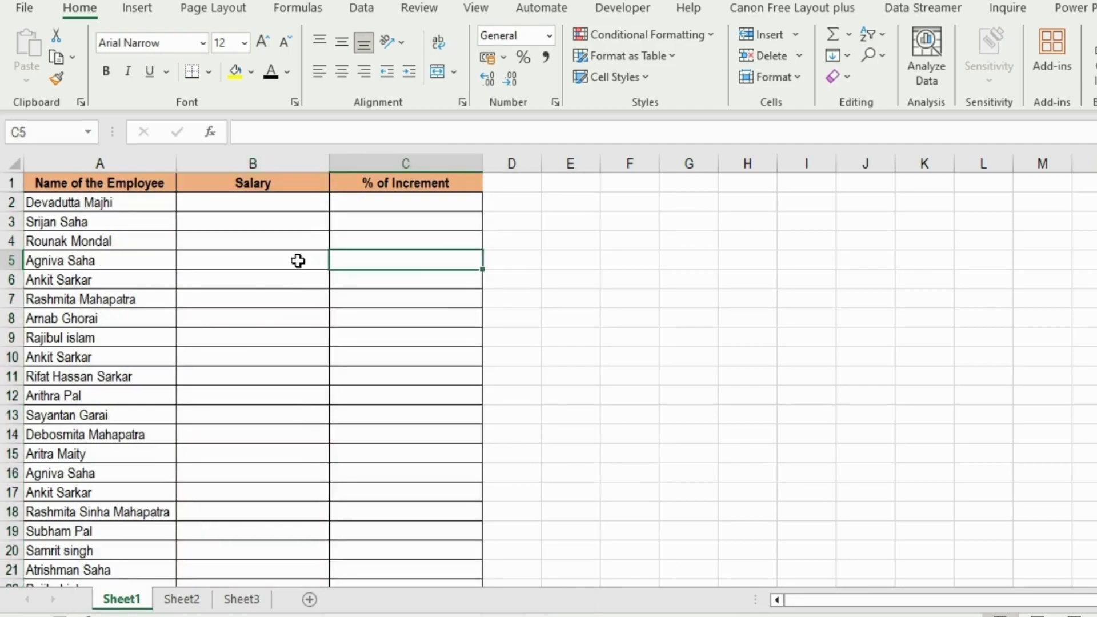
# Protect the sheet with a password and confirm B5's formula is hidden.
pyautogui.click(297, 261)
pyautogui.scroll(-3, 463, 15)
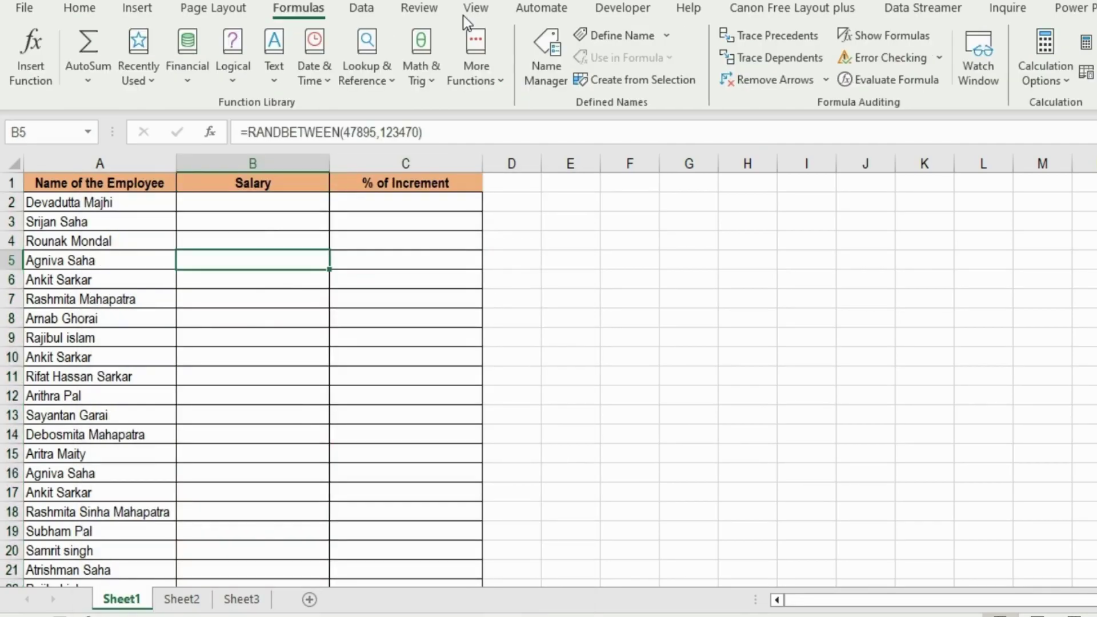
pyautogui.click(412, 11)
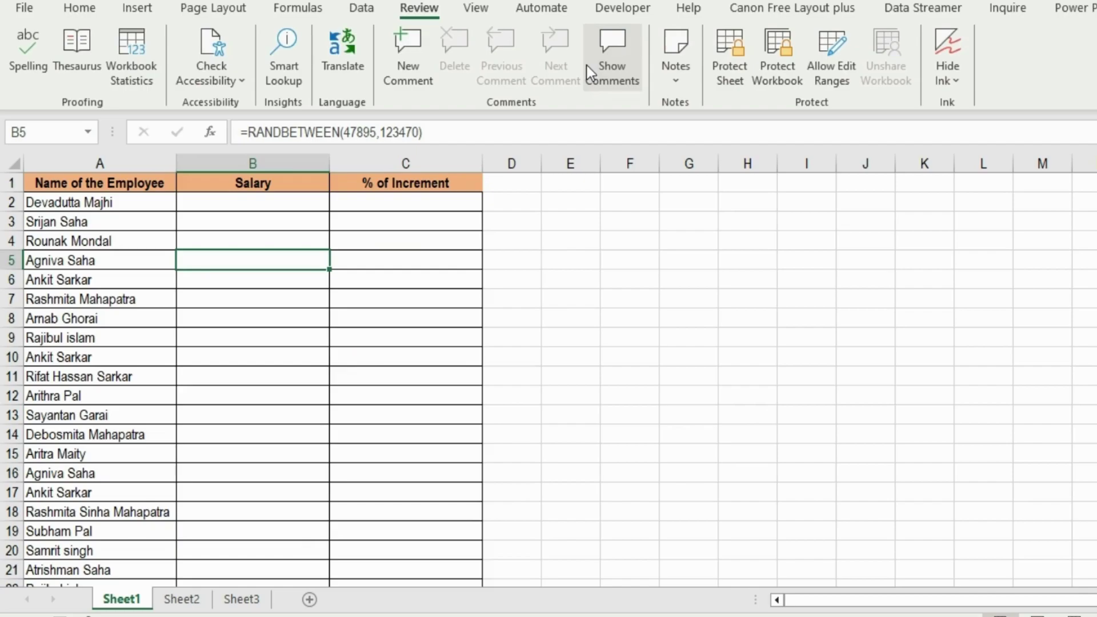
pyautogui.click(724, 50)
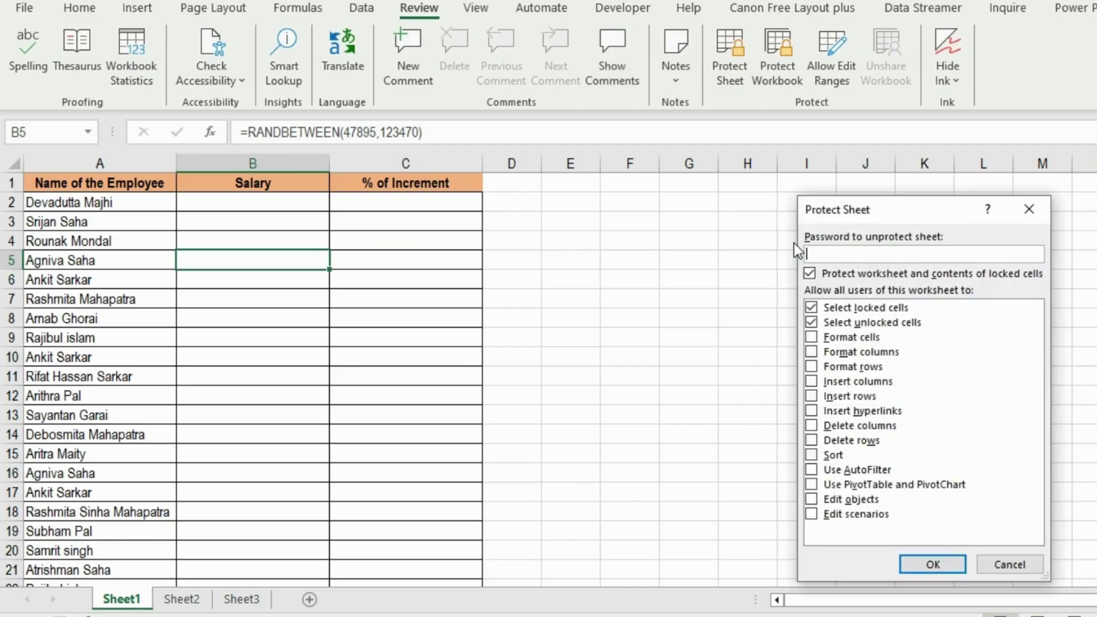
pyautogui.write('12345')
pyautogui.press('Return')
pyautogui.write('12345')
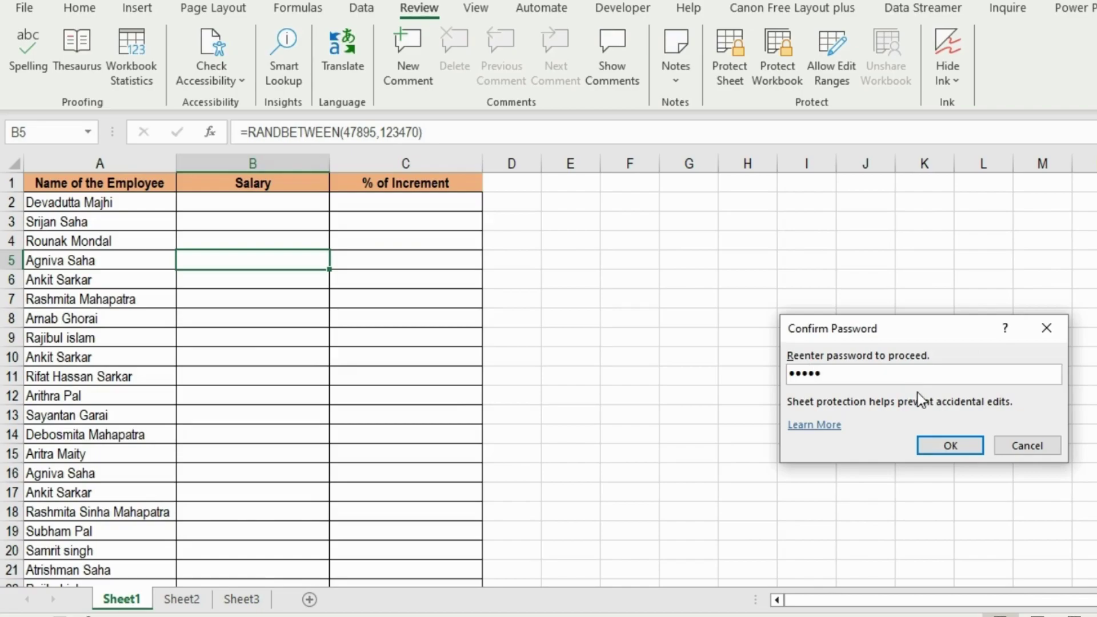
pyautogui.click(949, 446)
pyautogui.click(747, 318)
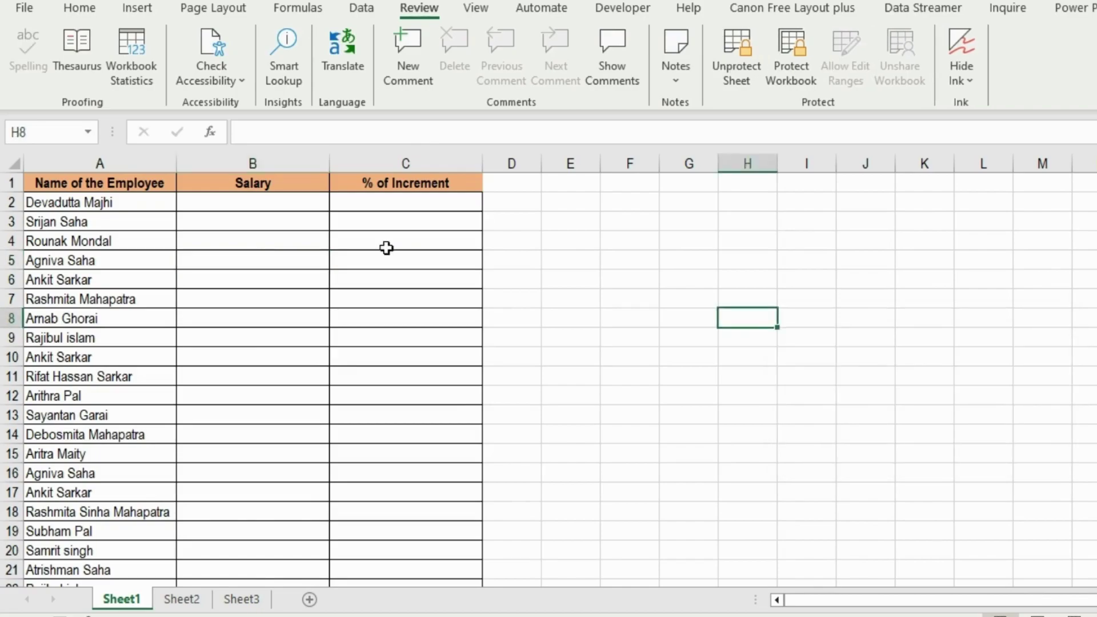
pyautogui.click(254, 259)
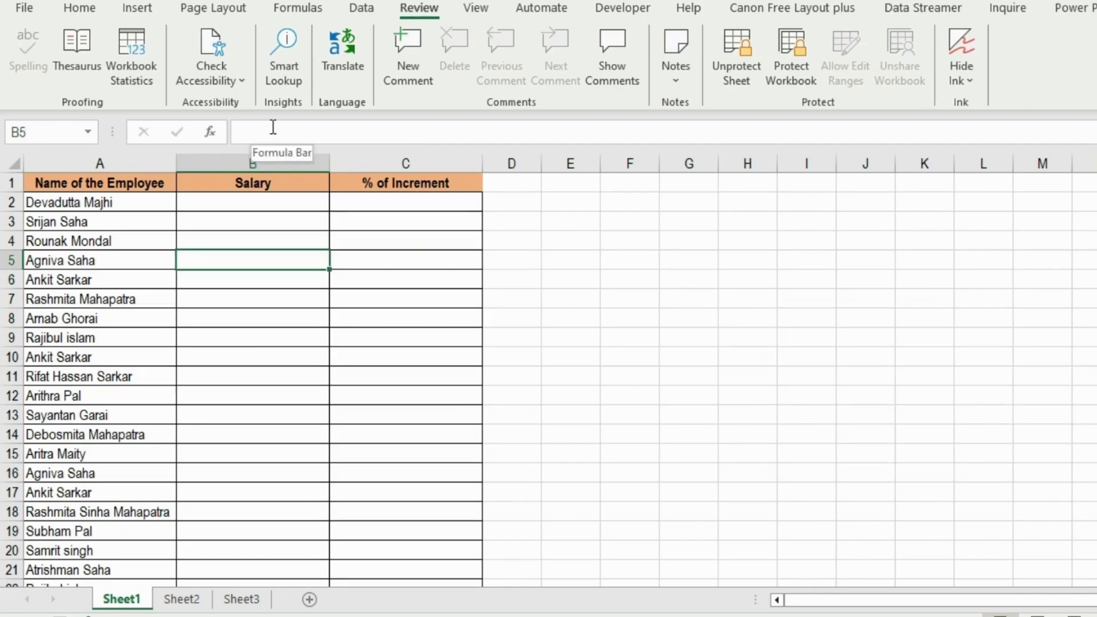
# Enter increments of 12% in C5, 17% in C12 and 5% in C9.
pyautogui.click(409, 257)
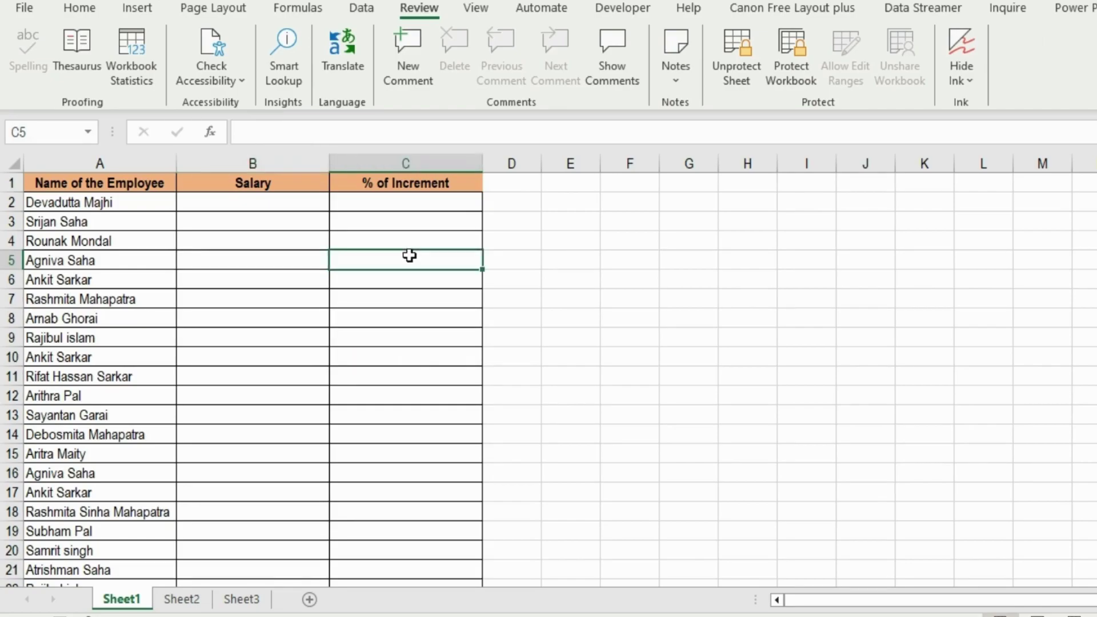
pyautogui.write('12%')
pyautogui.press('Return')
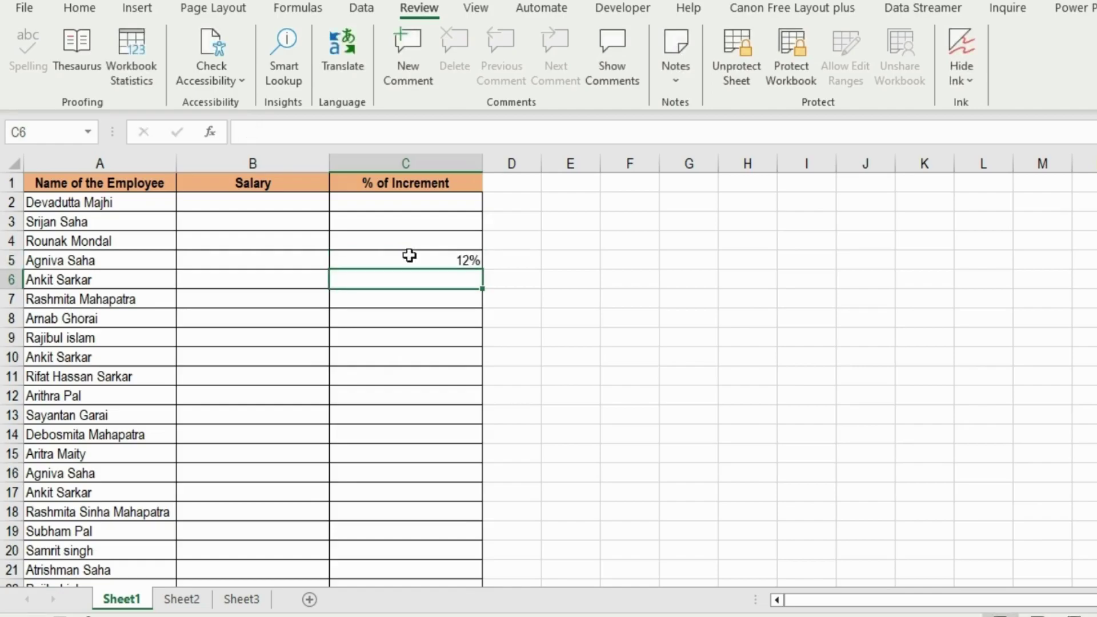
pyautogui.press('Down')
pyautogui.press('Down')
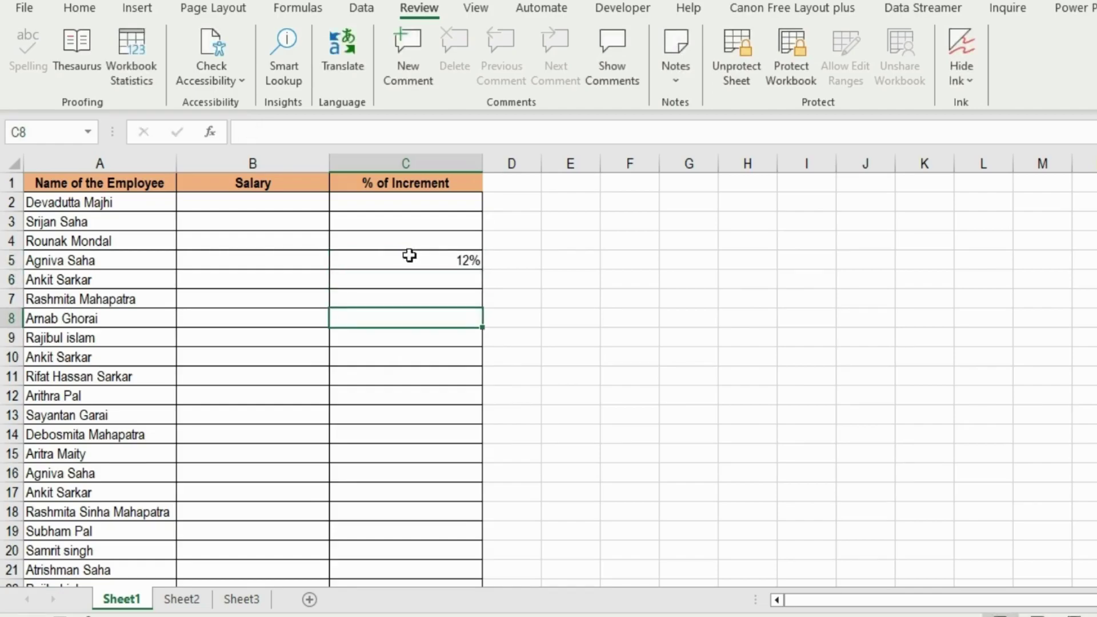
pyautogui.press('Down')
pyautogui.press('Down')
pyautogui.press('Down')
pyautogui.press('Down')
pyautogui.write('17%')
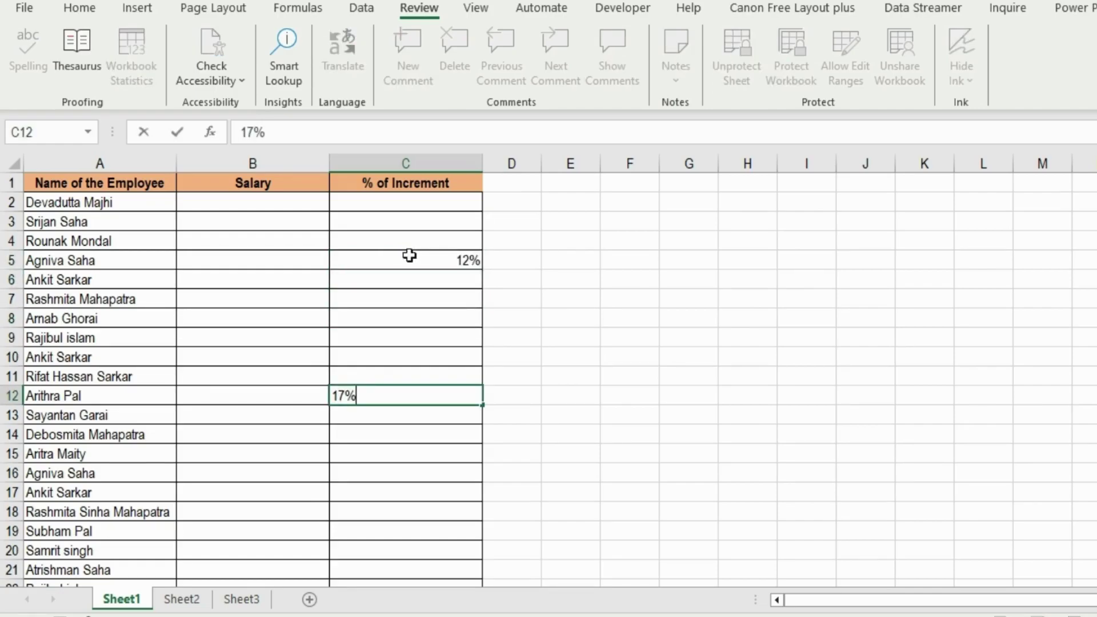
pyautogui.hotkey('ctrl', 'Return')
pyautogui.press('Up')
pyautogui.press('Up')
pyautogui.press('Up')
pyautogui.write('5%')
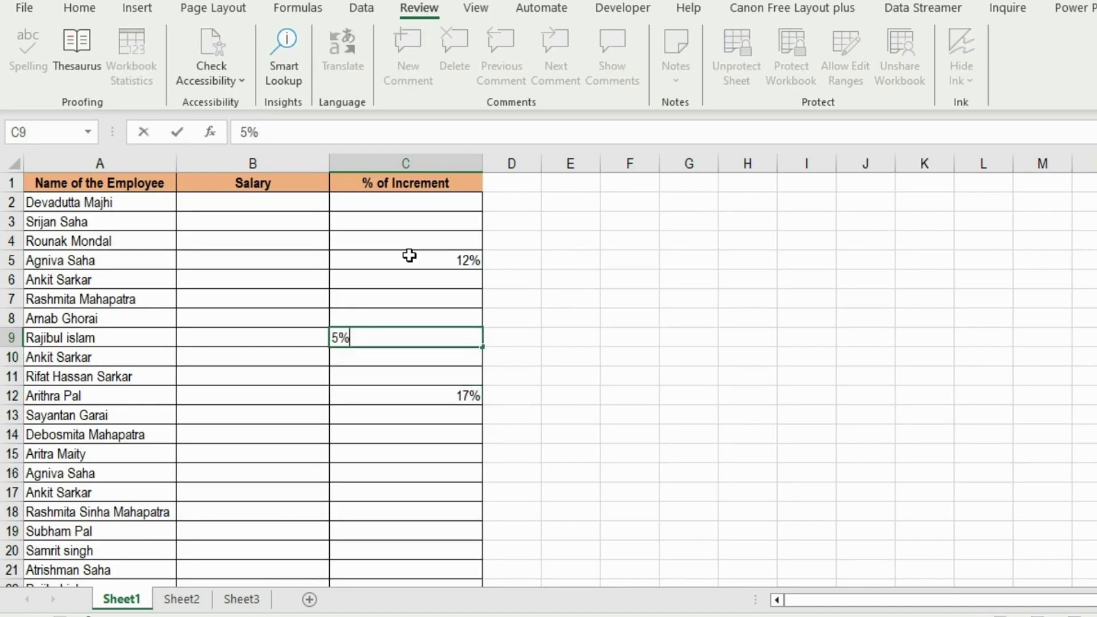
pyautogui.hotkey('ctrl', 'Return')
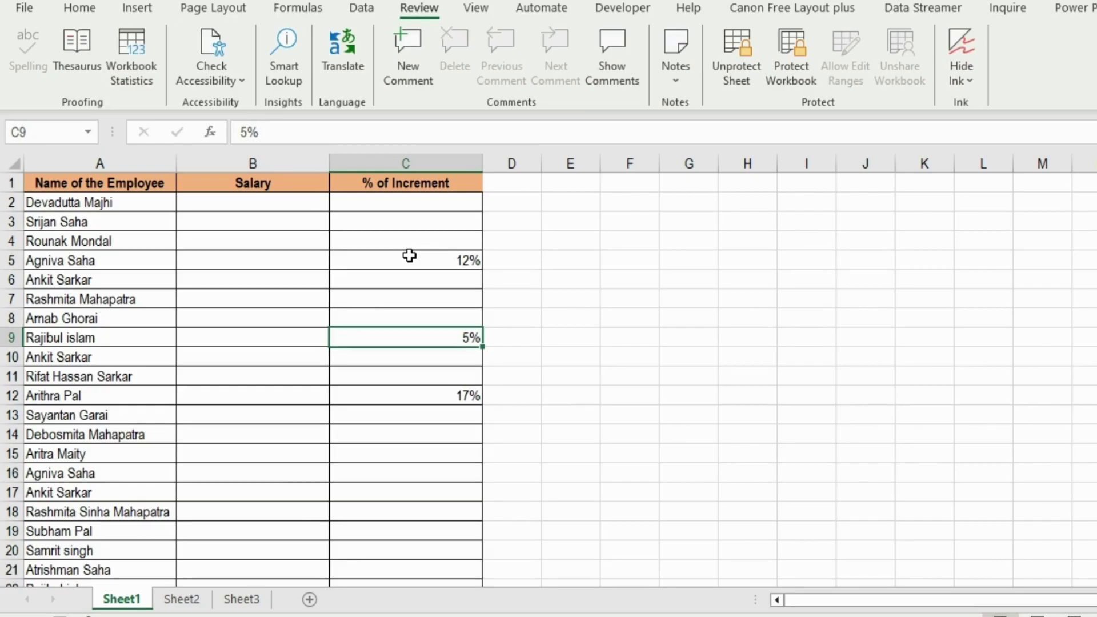
# Unprotect the sheet with its password and select the salary cells from B2 down.
pyautogui.click(724, 73)
pyautogui.write('12345')
pyautogui.press('Return')
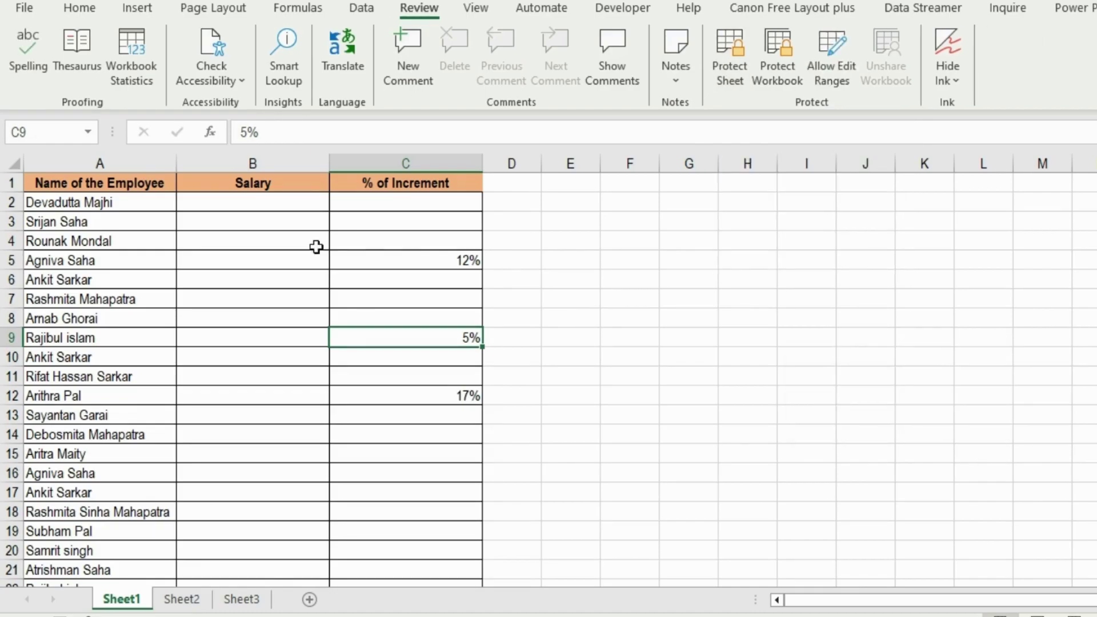
pyautogui.click(269, 205)
pyautogui.hotkey('ctrl', 'shift', 'Down')
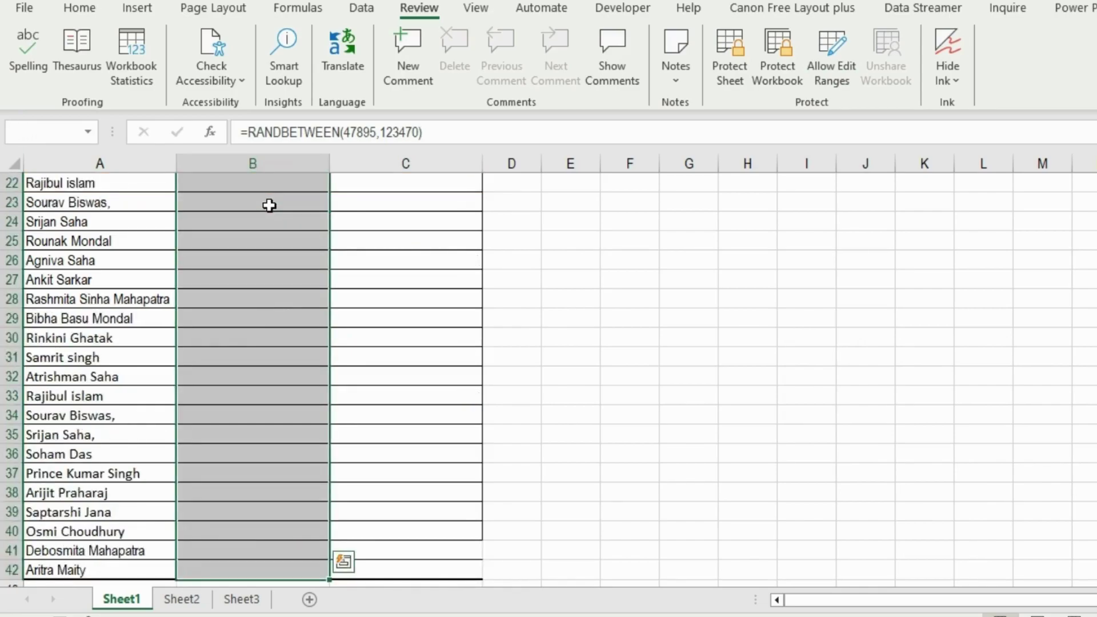
pyautogui.rightClick(256, 259)
# Apply the #,##0 number format to salaries B2:B42 so they show again.
pyautogui.click(380, 536)
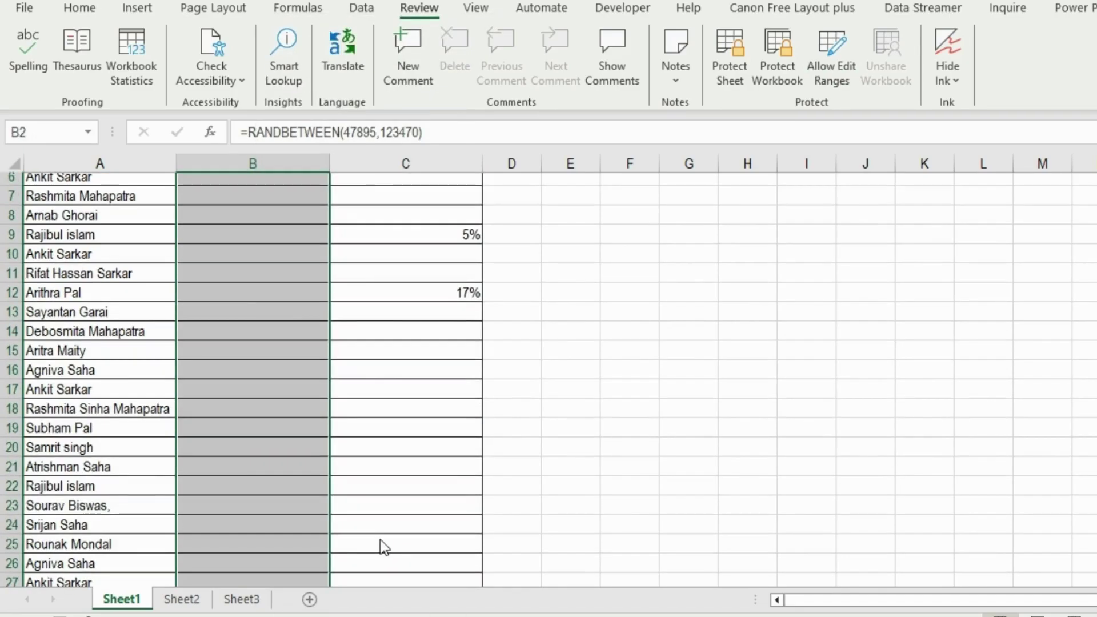
pyautogui.click(168, 227)
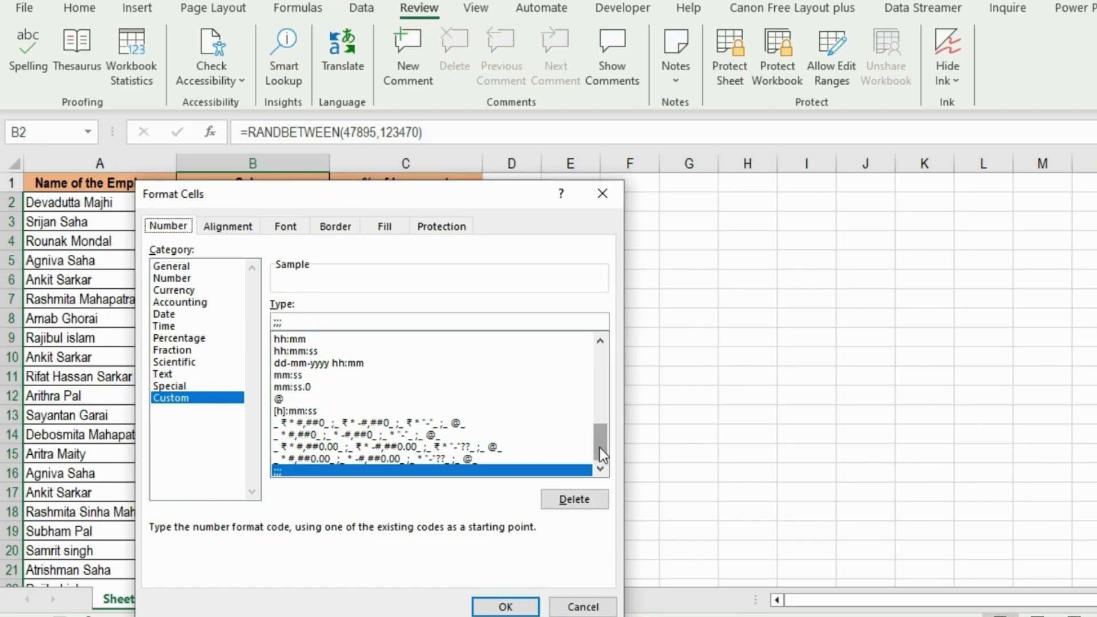
pyautogui.moveTo(599, 447); pyautogui.dragTo(612, 329)
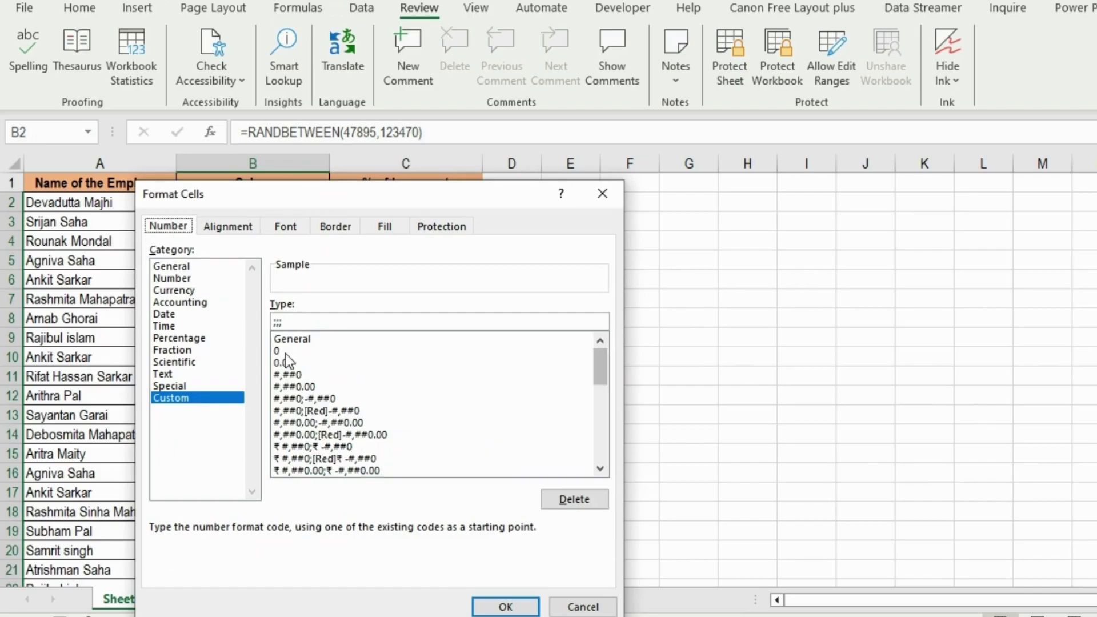
pyautogui.click(292, 375)
pyautogui.click(502, 604)
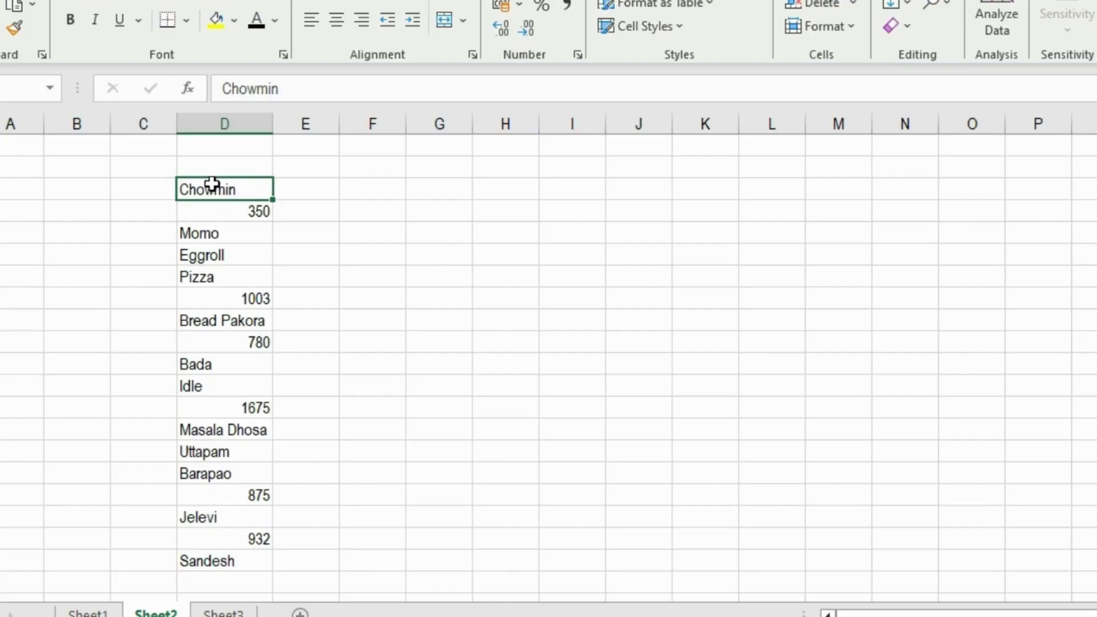
# Select only the numeric constants in the column D food list with Go To Special.
pyautogui.moveTo(213, 183); pyautogui.dragTo(202, 553)
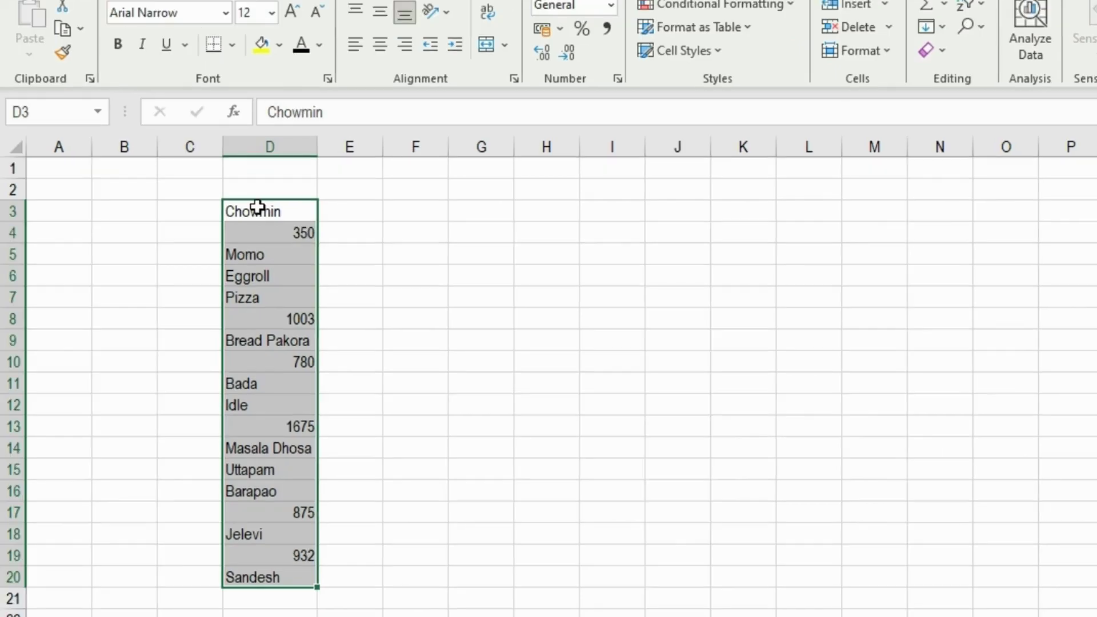
pyautogui.moveTo(258, 206); pyautogui.dragTo(262, 575)
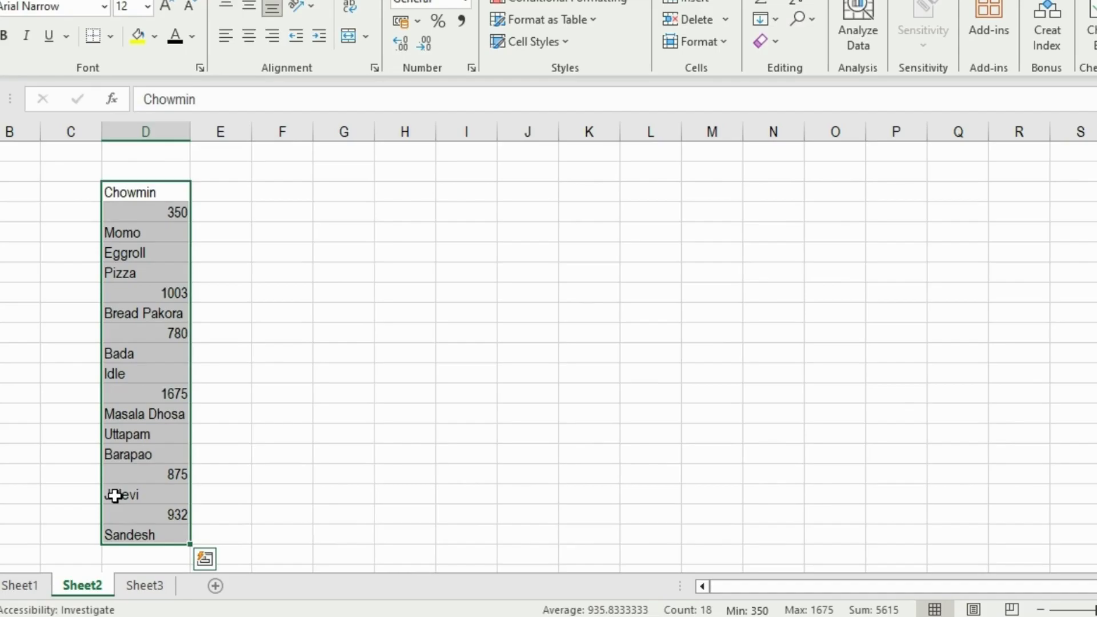
pyautogui.press('F5')
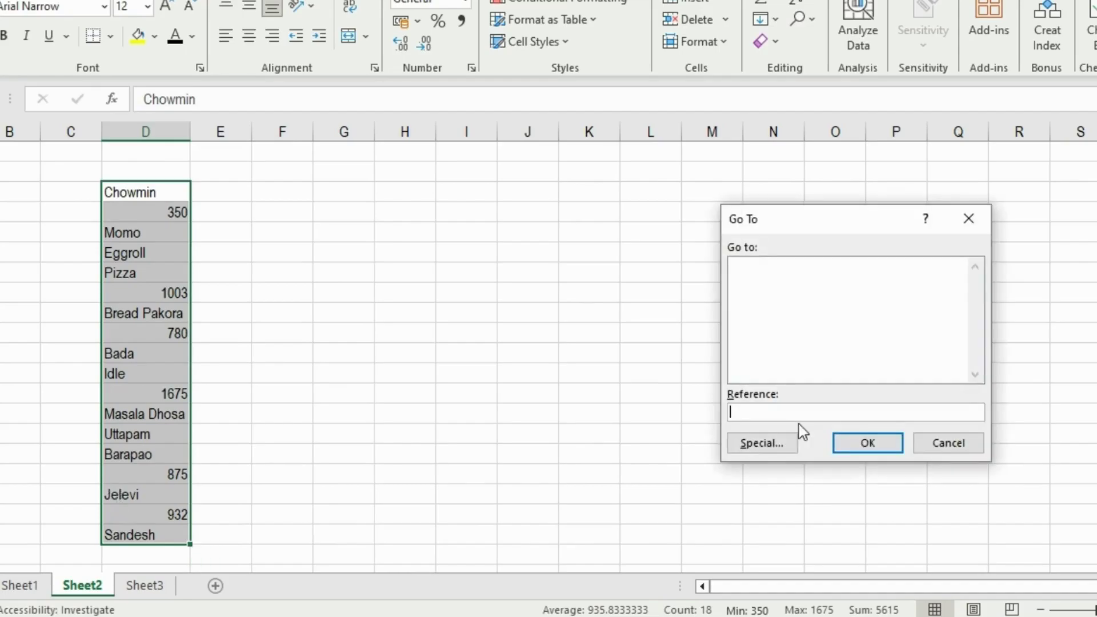
pyautogui.click(760, 444)
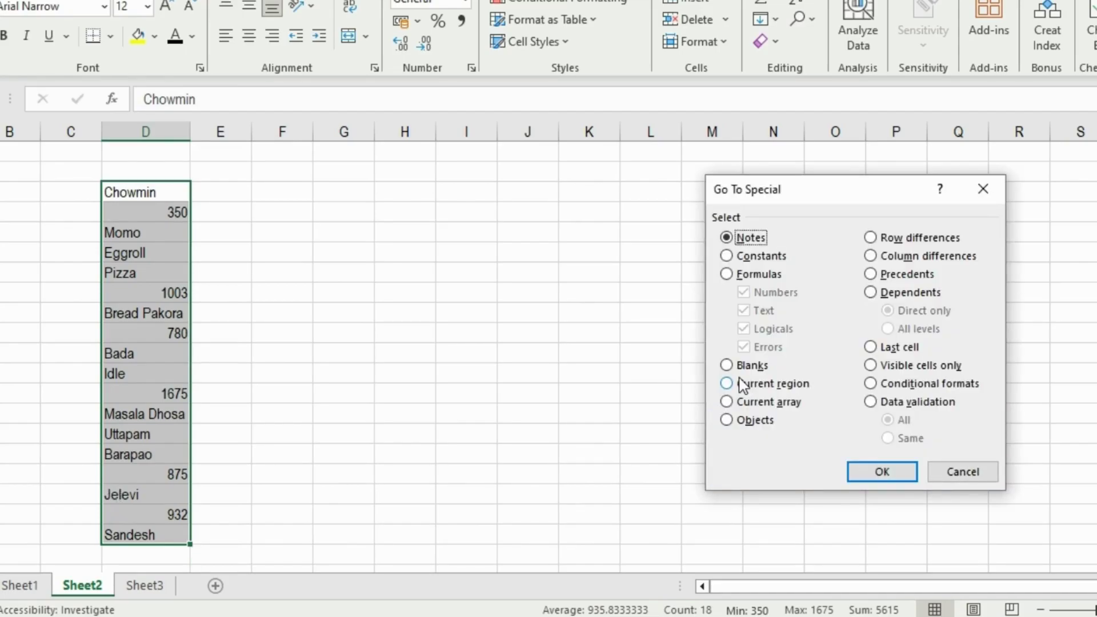
pyautogui.click(726, 257)
pyautogui.click(743, 310)
pyautogui.click(744, 329)
pyautogui.click(743, 348)
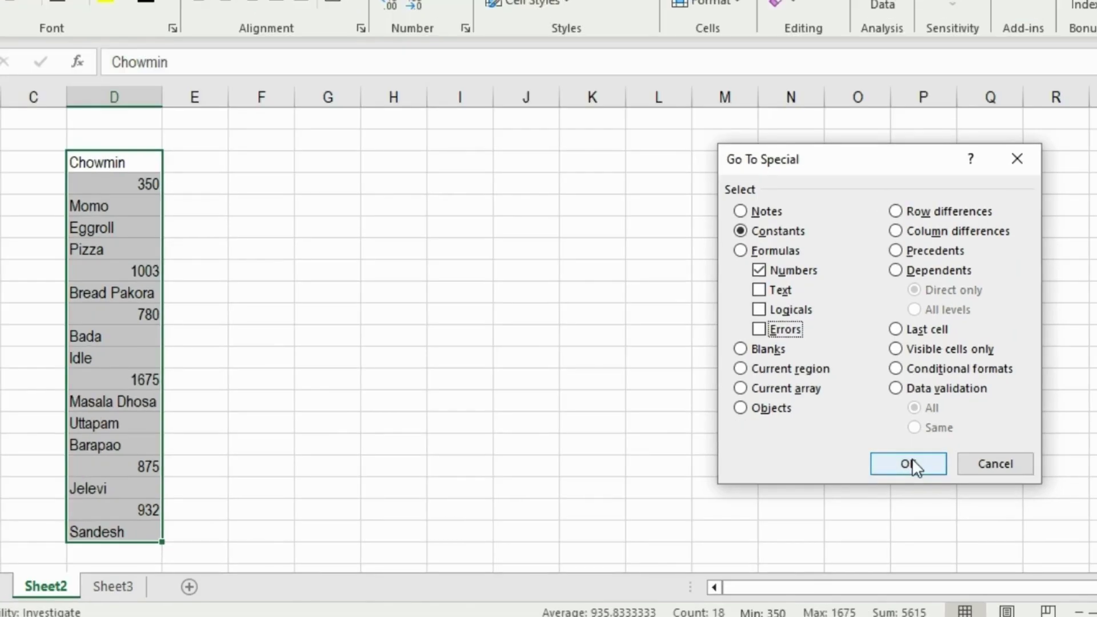
pyautogui.click(908, 463)
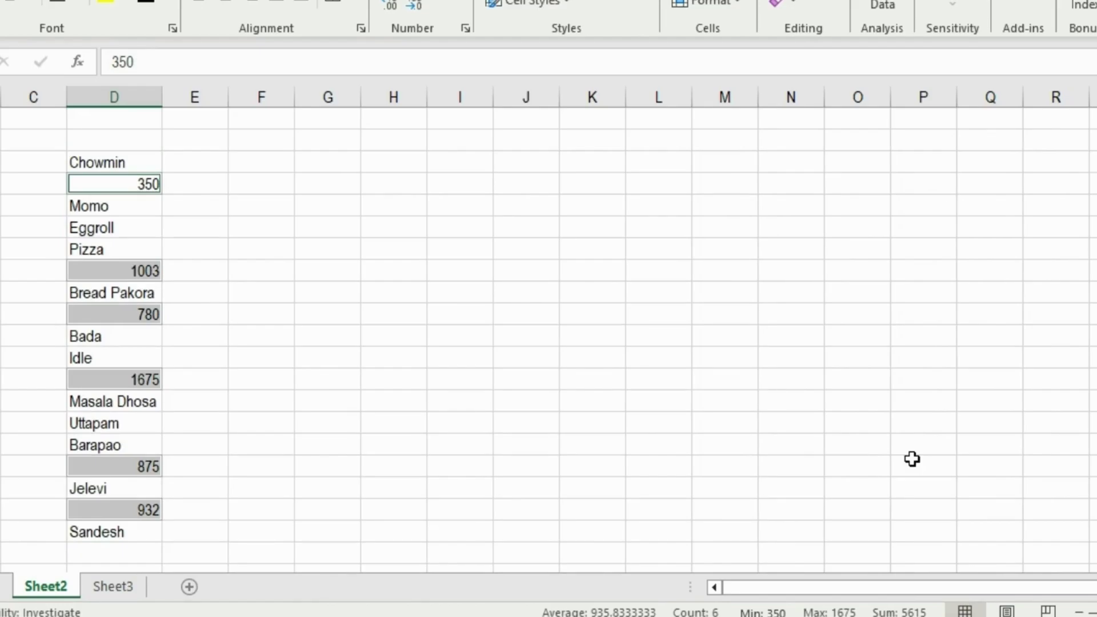
# Copy the six numbers (350, 1003, 780, 1675, 875, 932) into column I.
pyautogui.hotkey('ctrl', 'c')
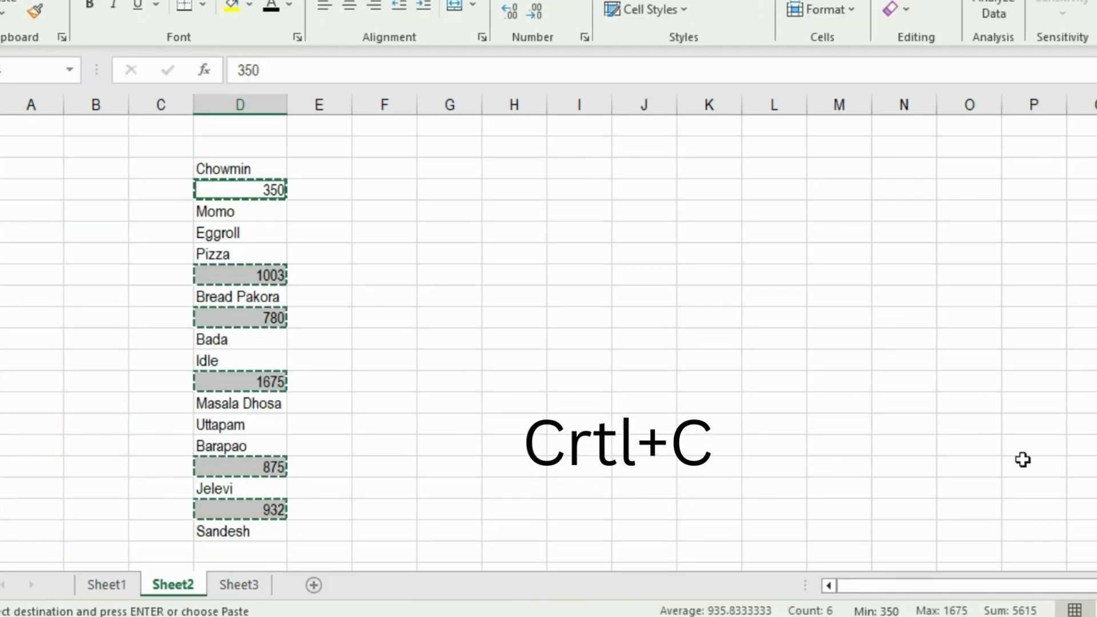
pyautogui.click(567, 187)
pyautogui.hotkey('ctrl', 'v')
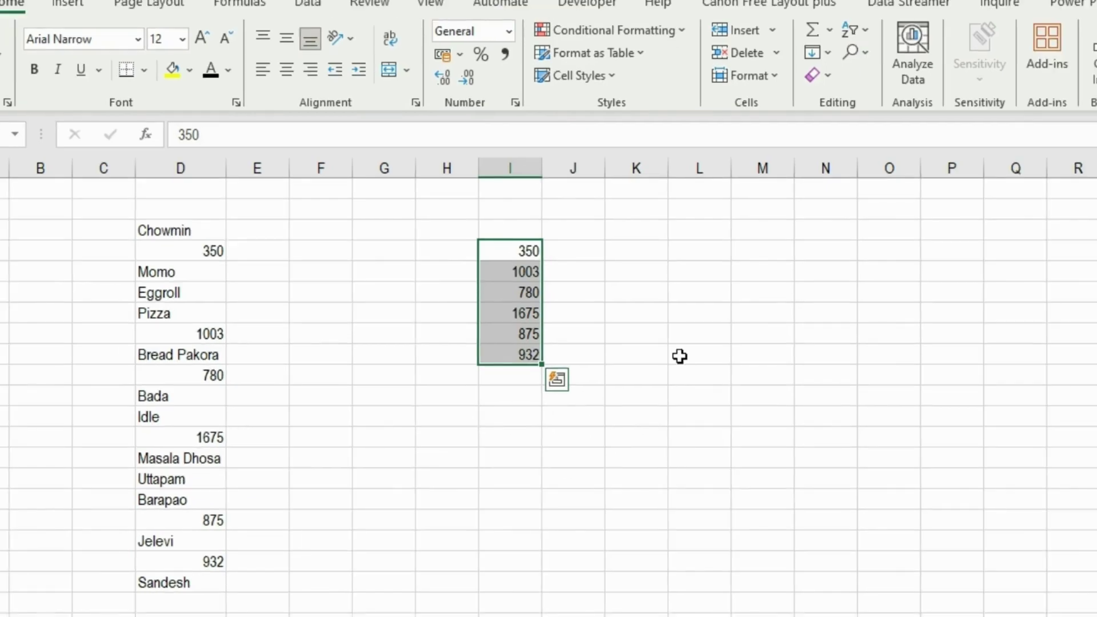
pyautogui.press('Escape')
pyautogui.click(189, 236)
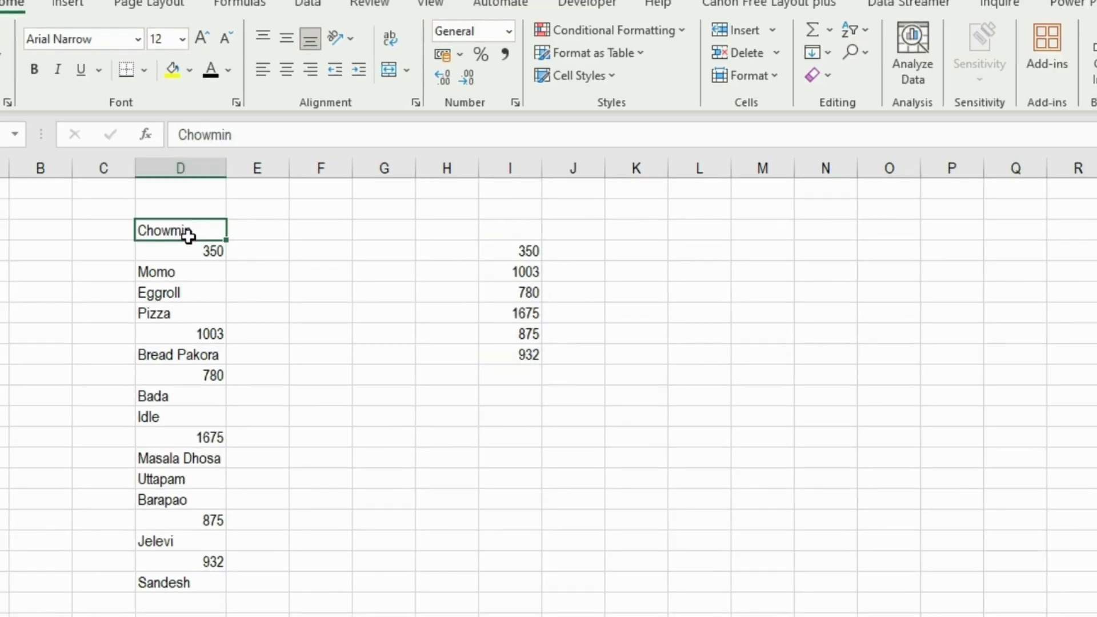
# Select only the text constants in column D via Go To Special and paste them at H4.
pyautogui.hotkey('ctrl', 'shift', 'Down')
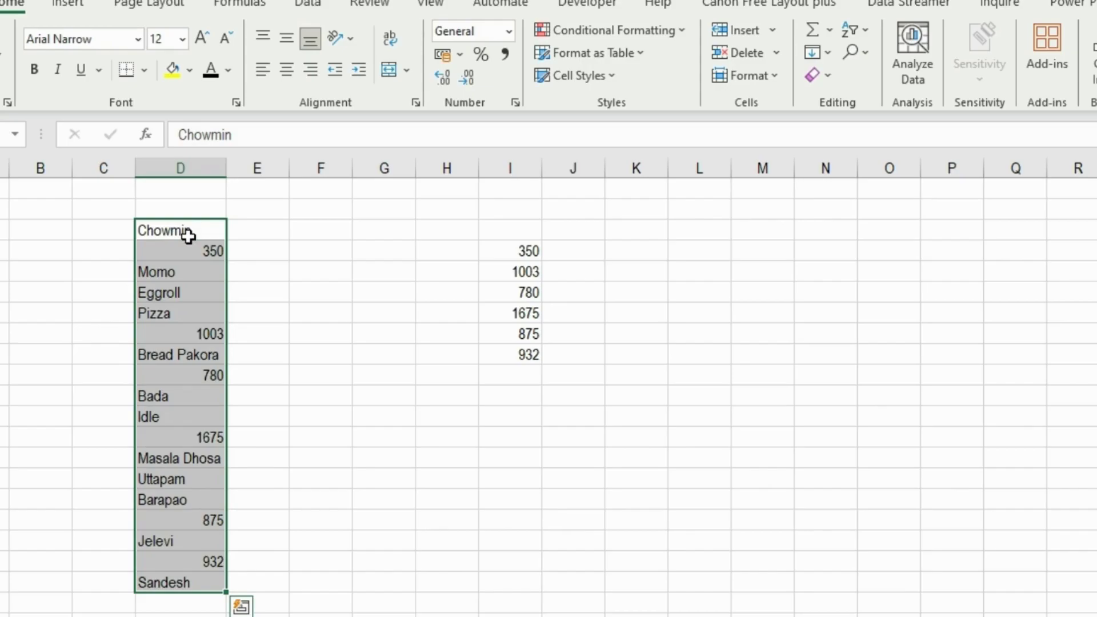
pyautogui.hotkey('ctrl', 'g')
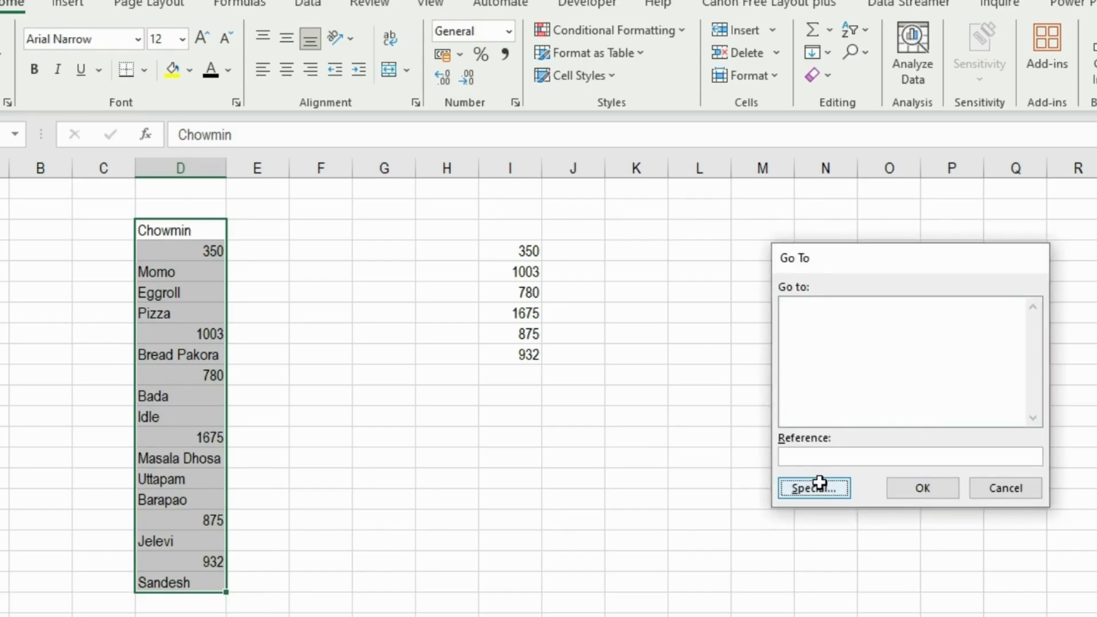
pyautogui.click(820, 484)
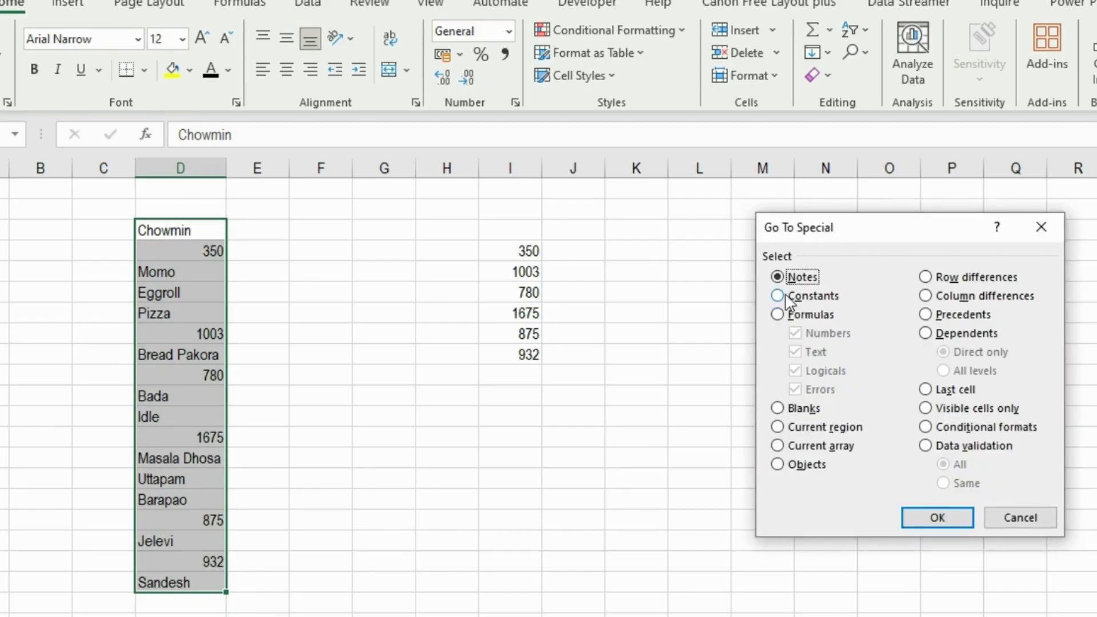
pyautogui.click(780, 297)
pyautogui.click(795, 337)
pyautogui.click(794, 371)
pyautogui.click(794, 389)
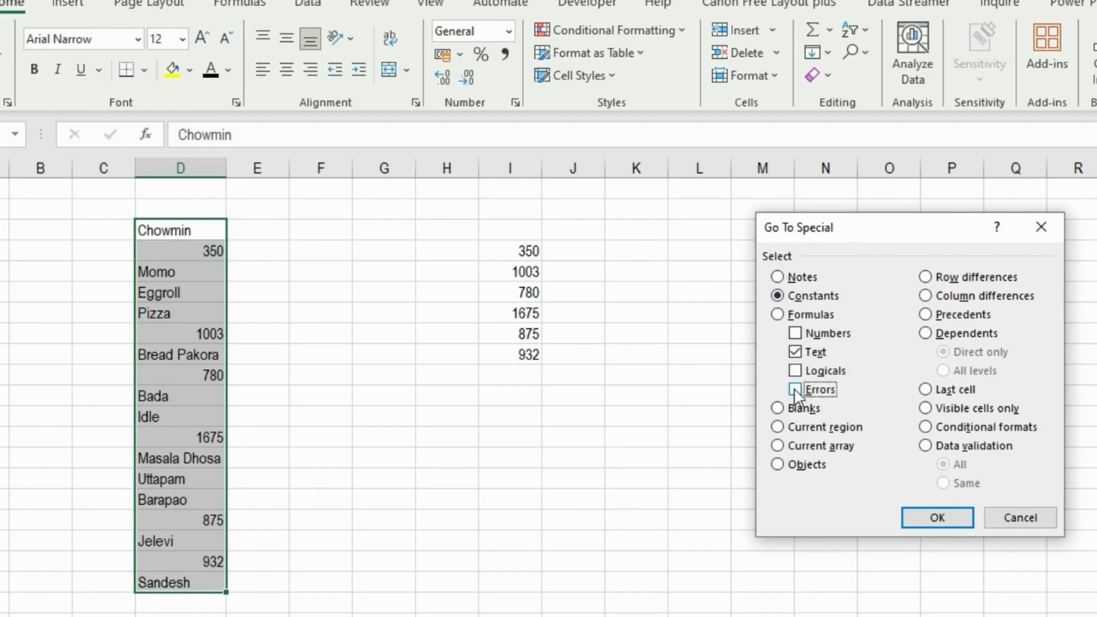
pyautogui.click(937, 517)
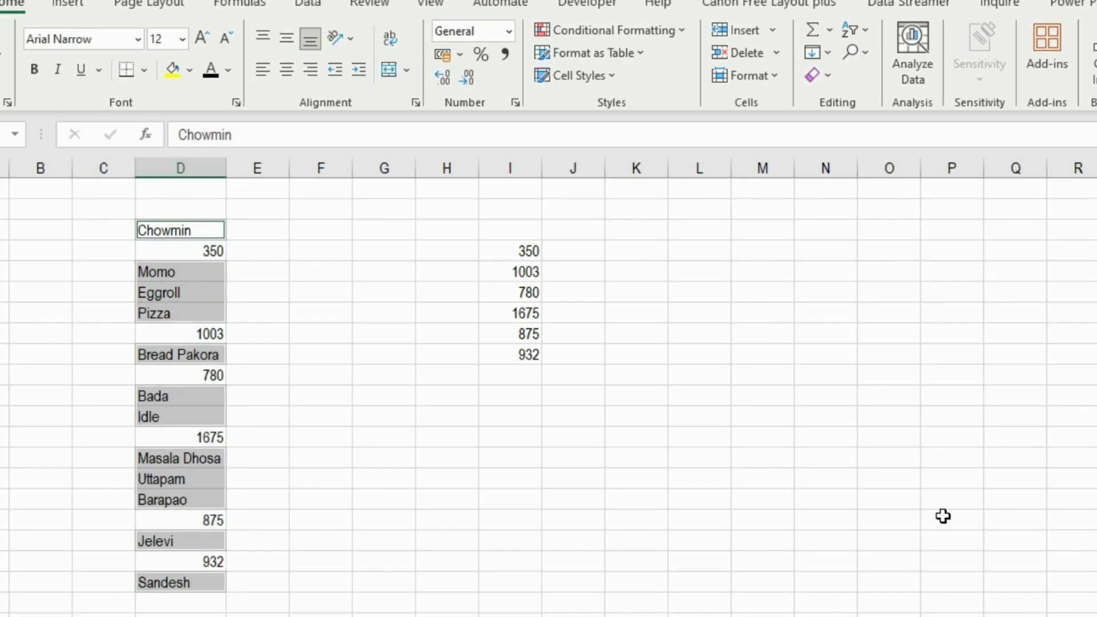
pyautogui.hotkey('ctrl', 'c')
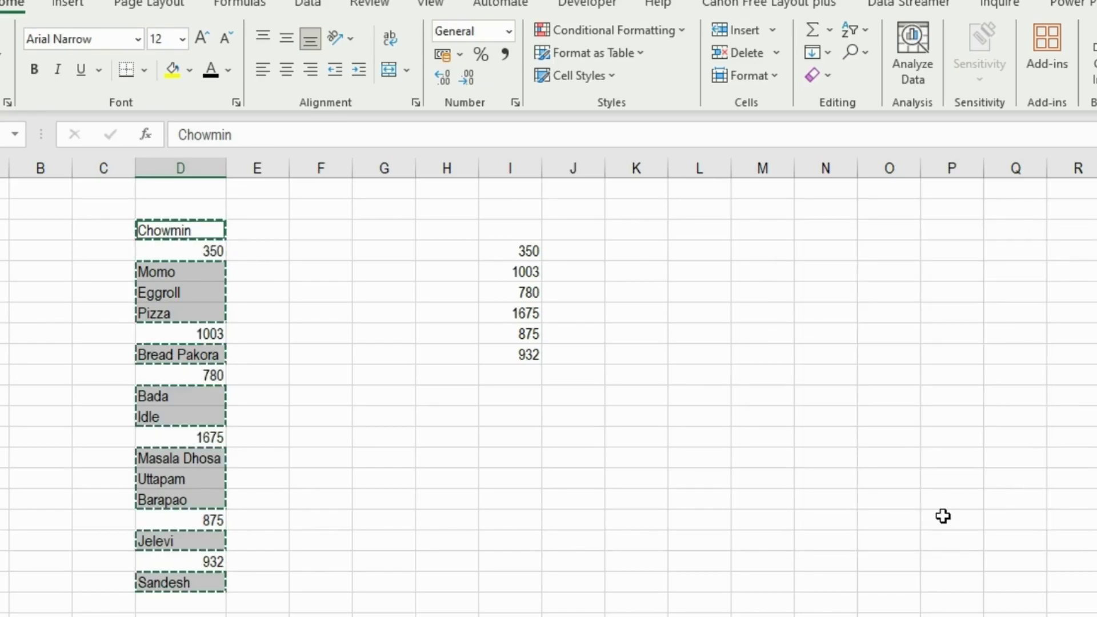
pyautogui.click(452, 248)
pyautogui.hotkey('ctrl', 'v')
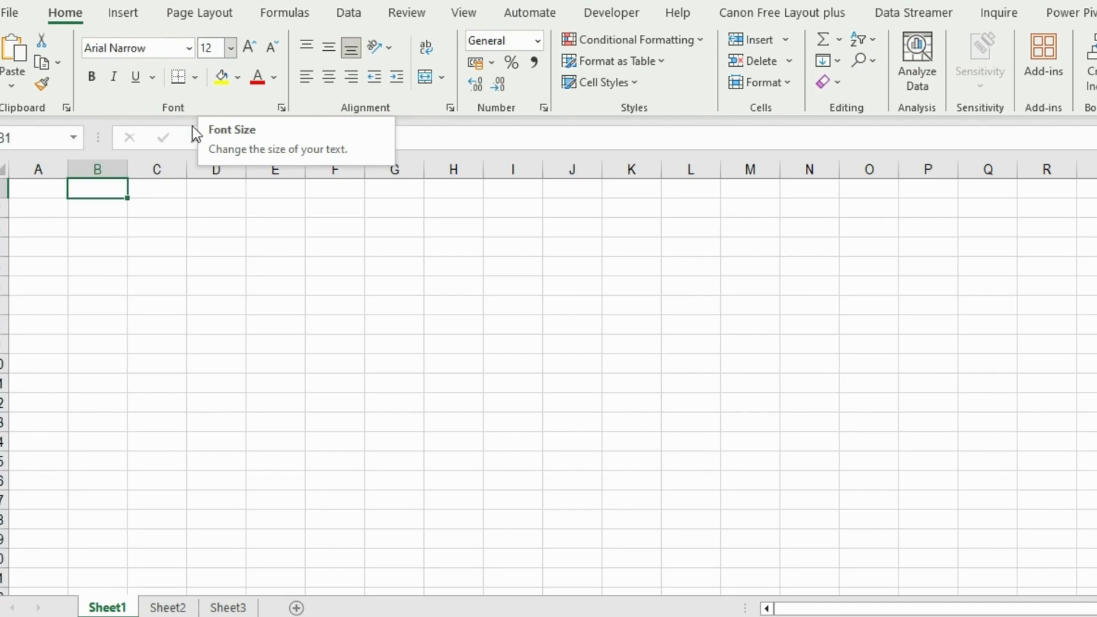
# Select cells C3 and B4 on the blank sheet, then go to the File Home page.
pyautogui.click(157, 227)
pyautogui.click(90, 246)
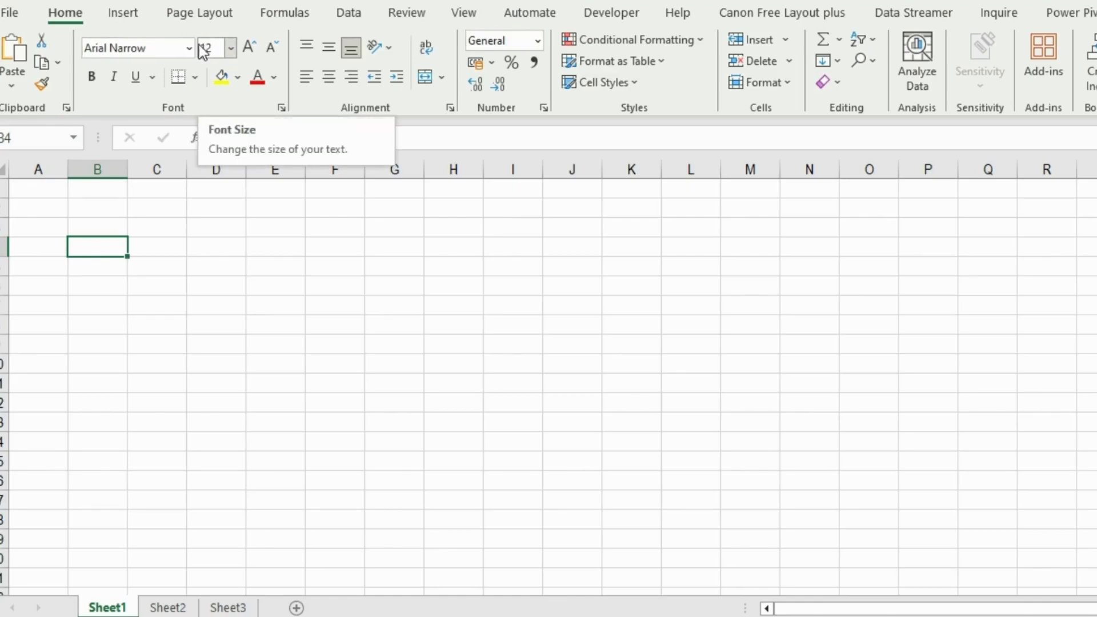
pyautogui.click(13, 14)
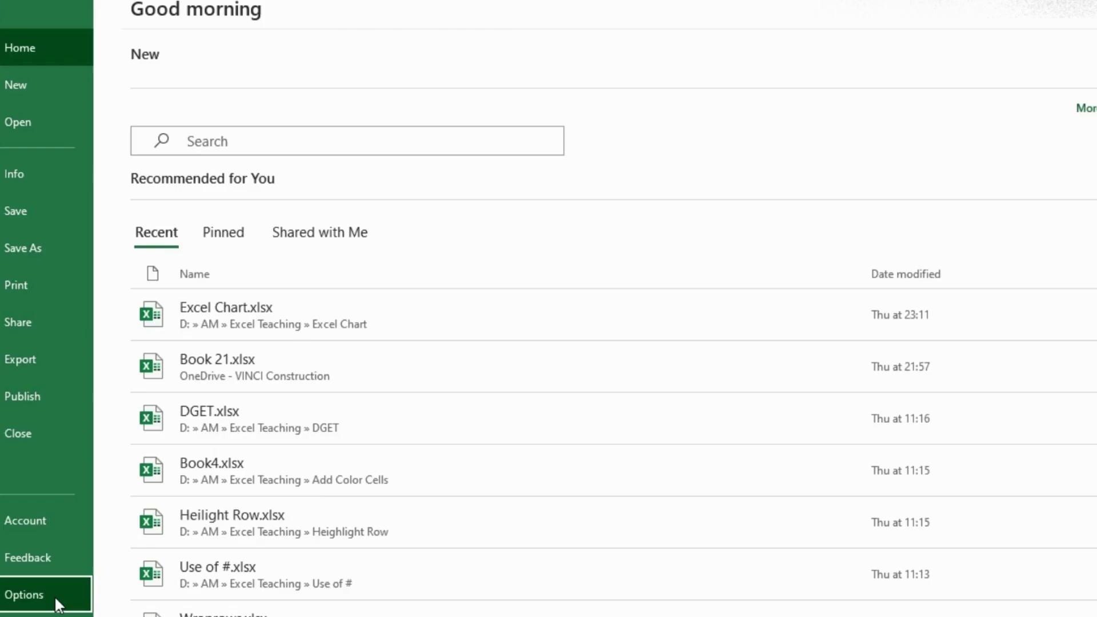
pyautogui.click(57, 601)
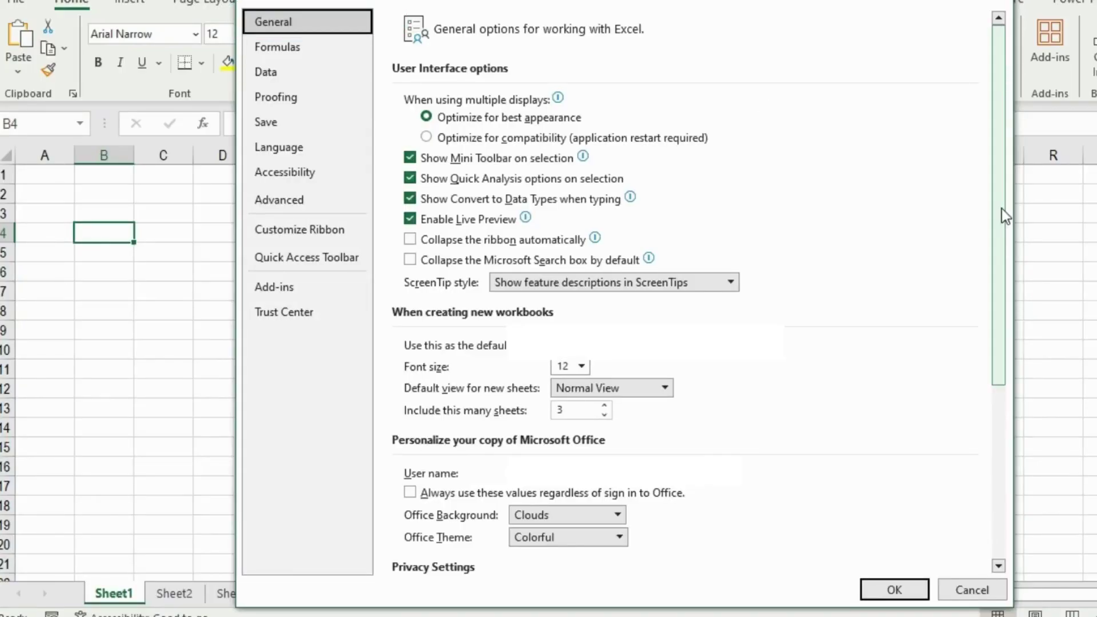
pyautogui.scroll(-3, 714, 297)
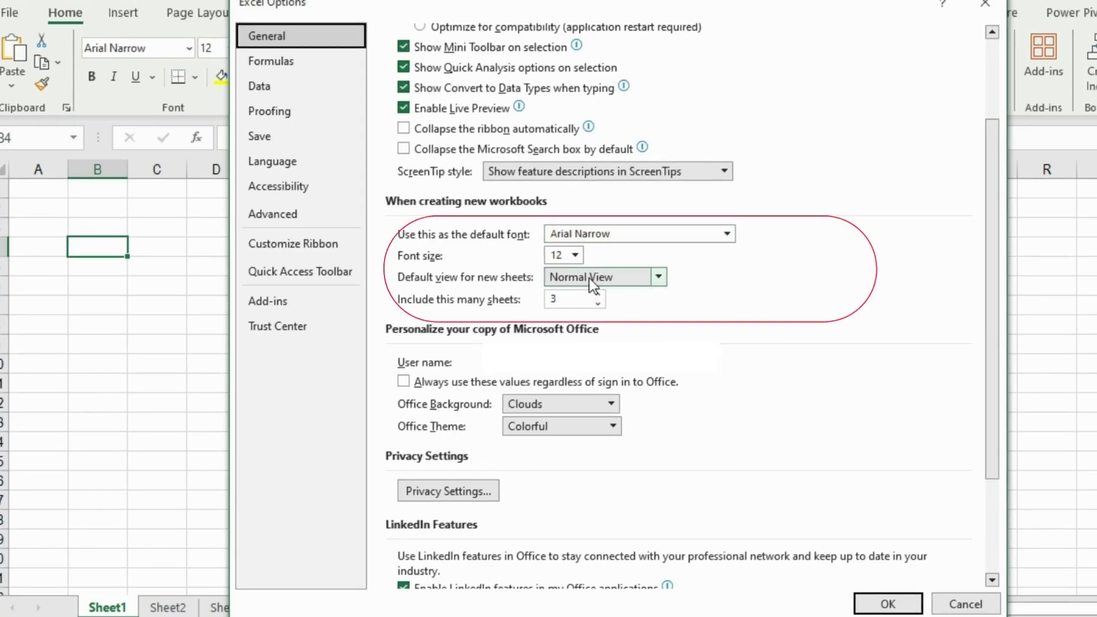
pyautogui.click(588, 279)
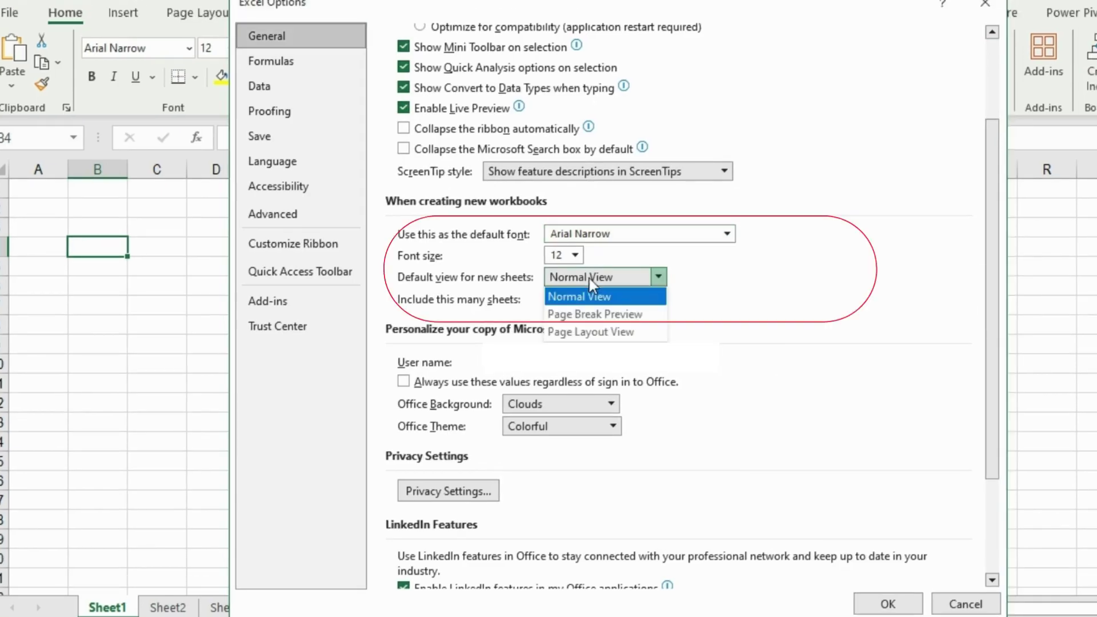
pyautogui.click(588, 279)
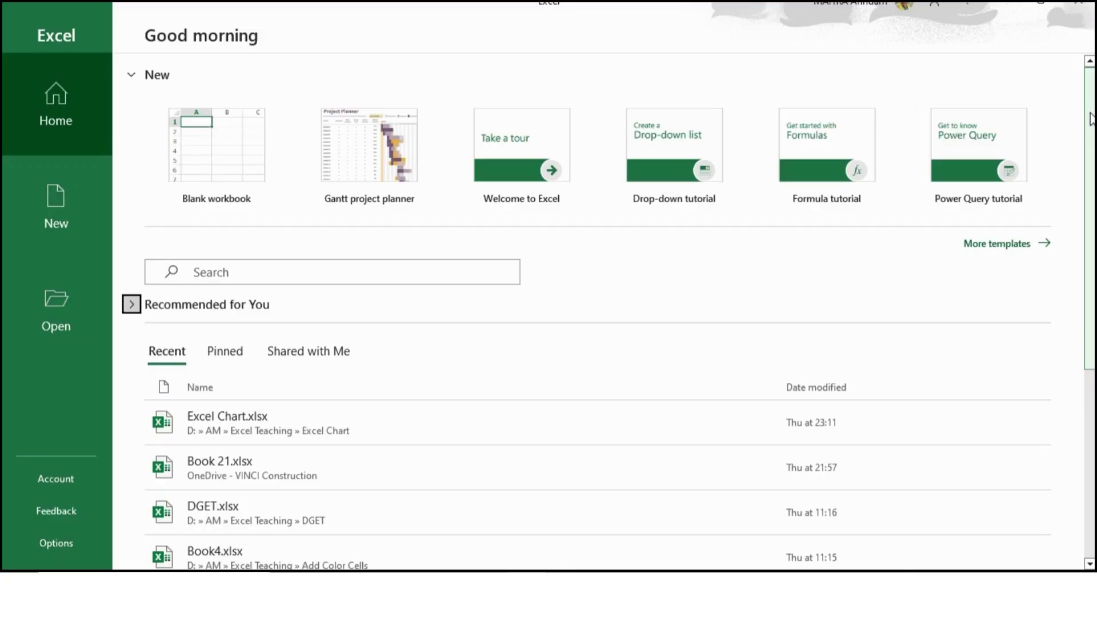
# Open a copy of Filter Search.xlsx as Filter Search1, select D7, and show its File page.
pyautogui.moveTo(1092, 118); pyautogui.dragTo(1091, 307)
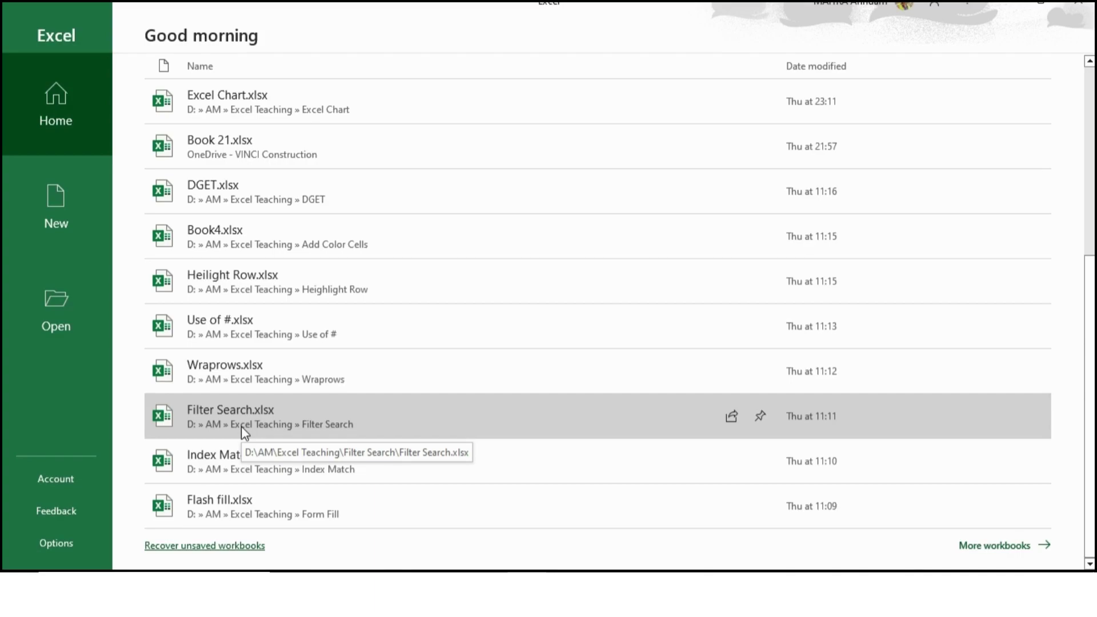
pyautogui.rightClick(243, 428)
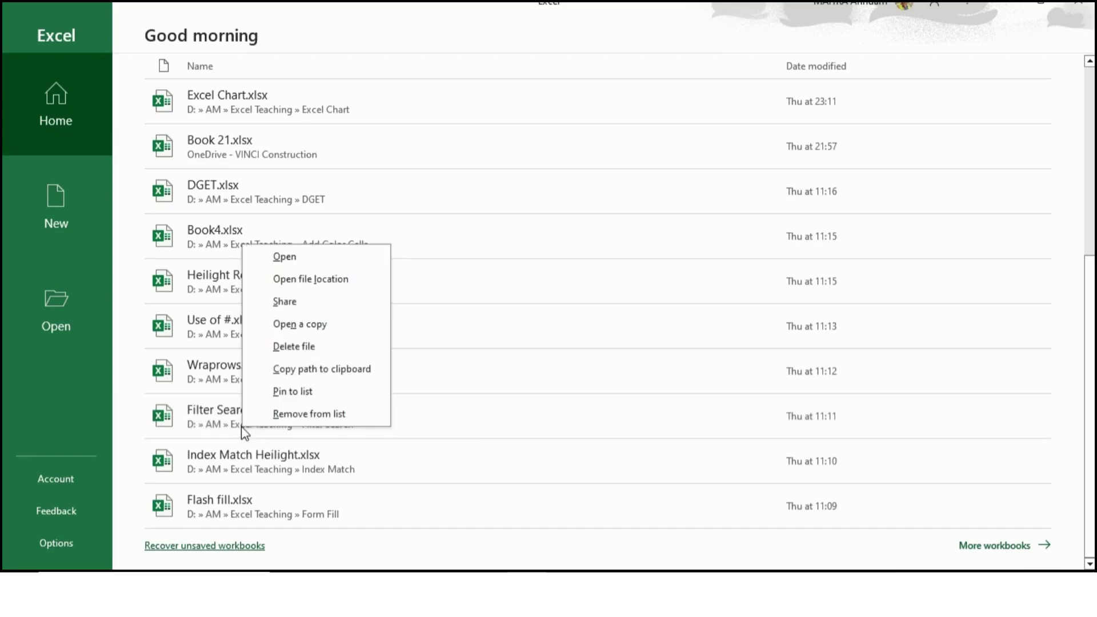
pyautogui.click(300, 325)
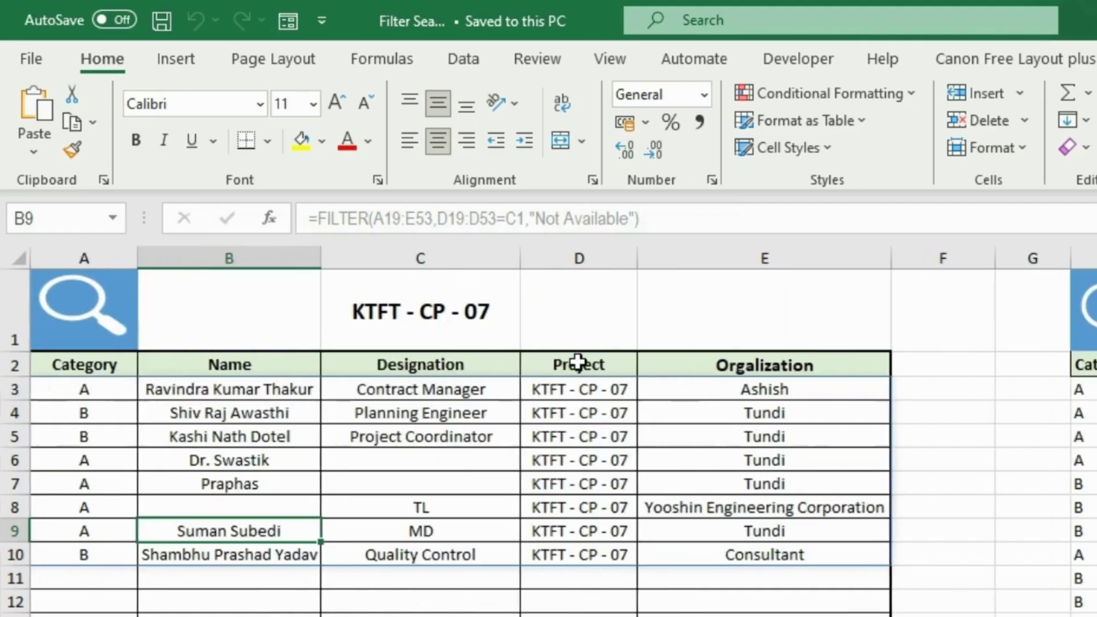
pyautogui.click(529, 476)
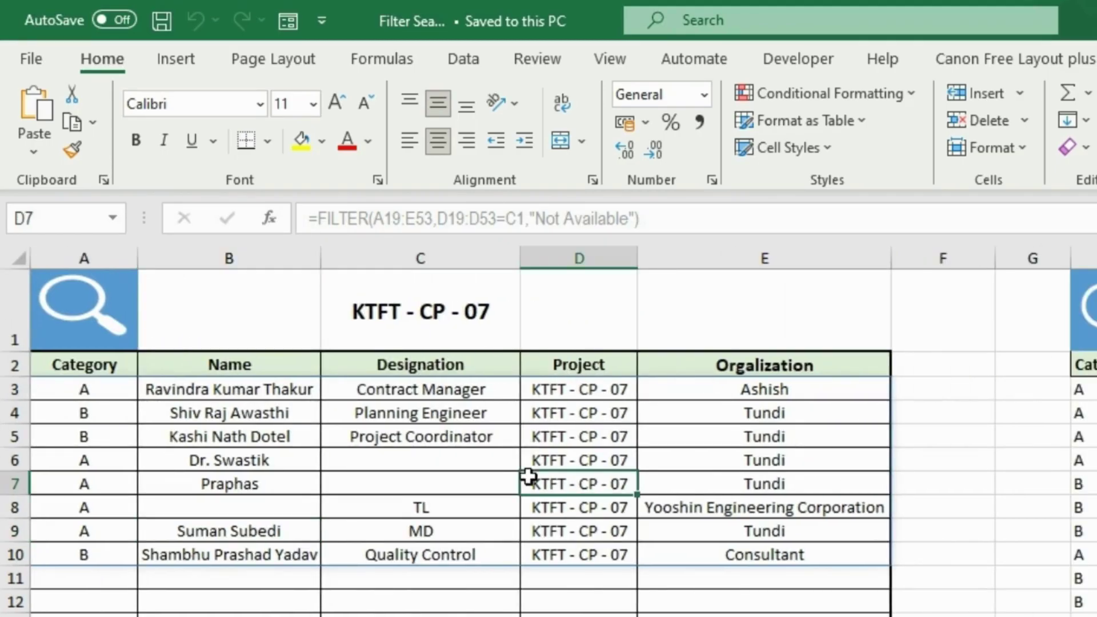
pyautogui.click(31, 58)
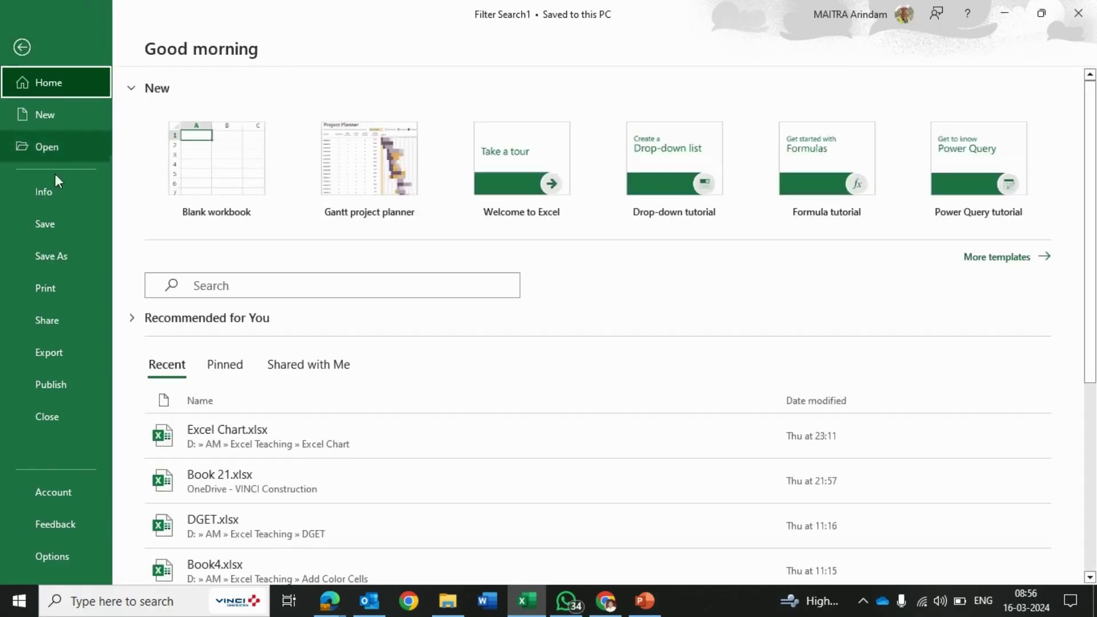
# Return from the backstage to Sheet1, which lists foods Chowmin to Pizza in F4:F19.
pyautogui.click(47, 258)
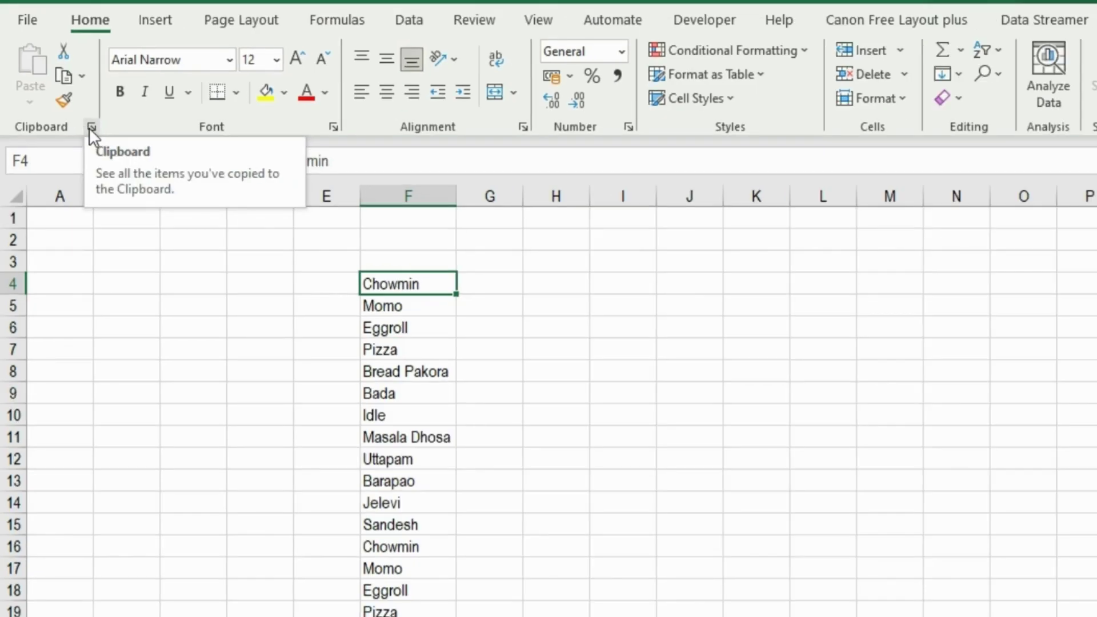
# Show the Clipboard pane and copy Chowmin, Masala Dhosa, Sandesh and Barapao onto it.
pyautogui.click(91, 126)
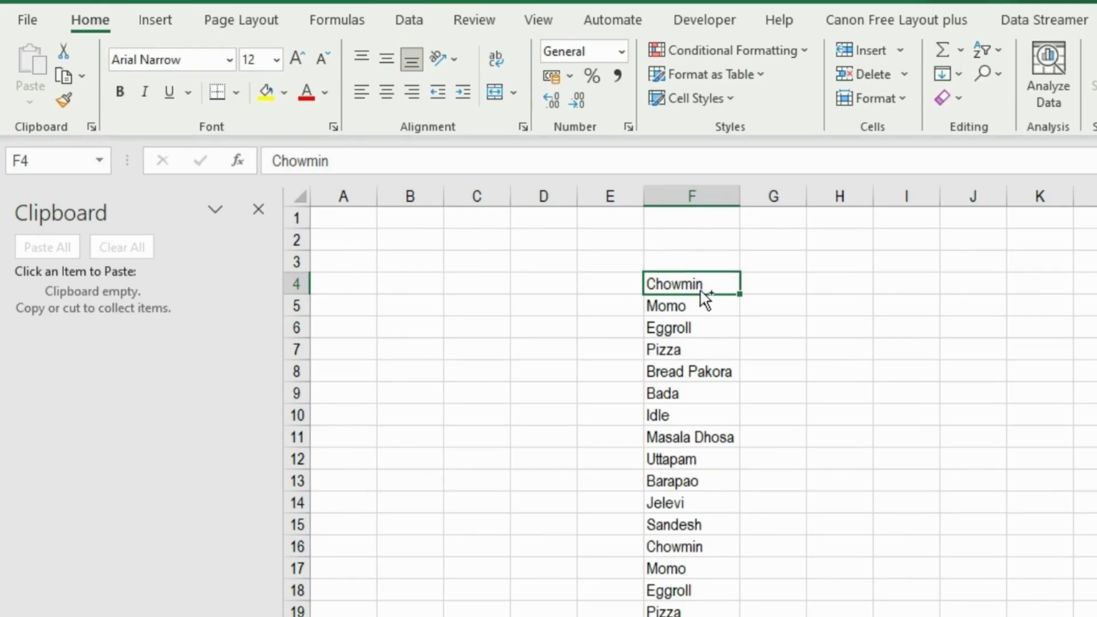
pyautogui.hotkey('ctrl', 'c')
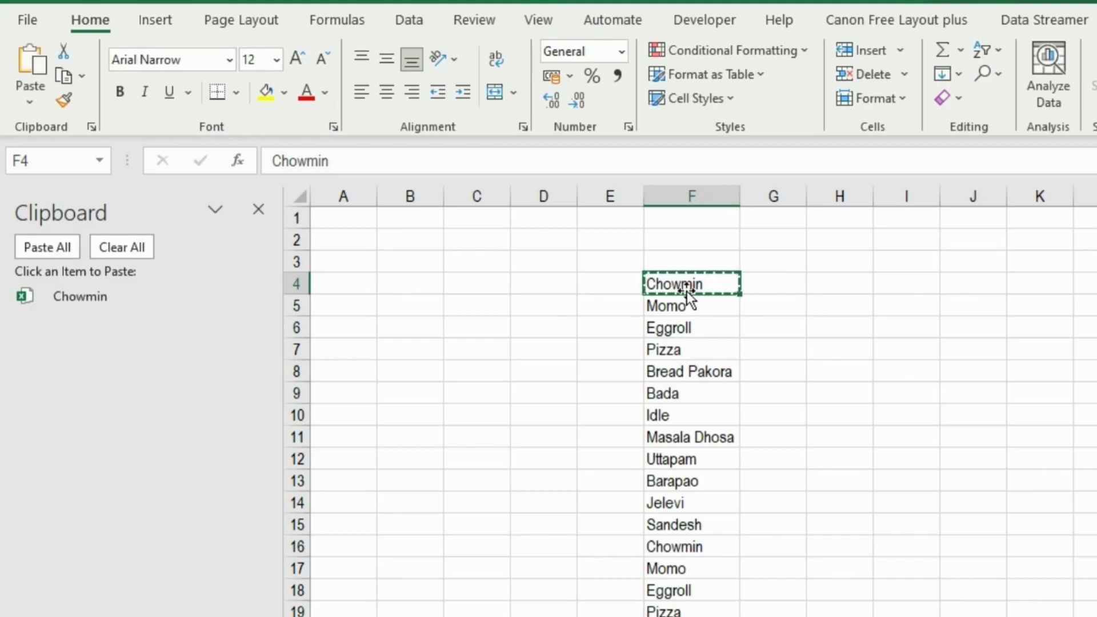
pyautogui.click(675, 441)
pyautogui.hotkey('ctrl', 'c')
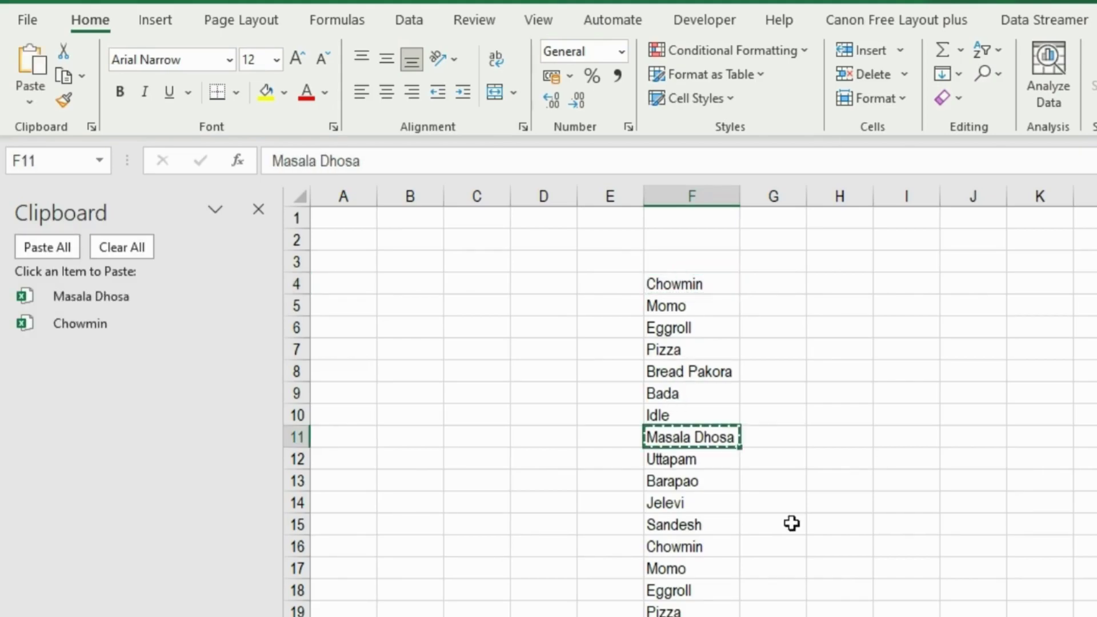
pyautogui.click(698, 547)
pyautogui.click(720, 523)
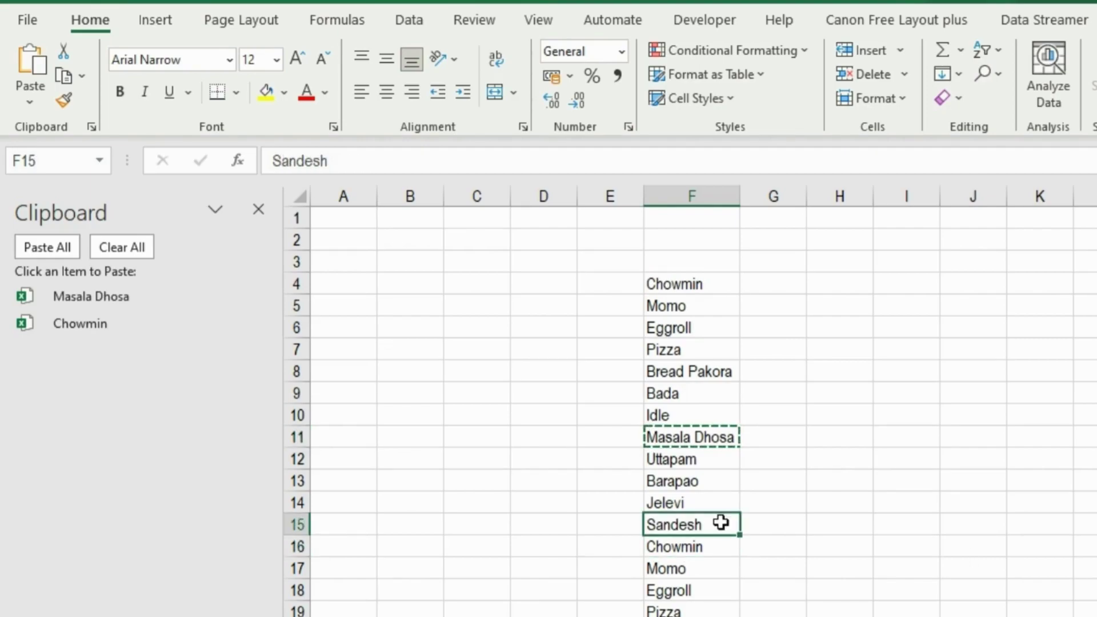
pyautogui.hotkey('ctrl', 'c')
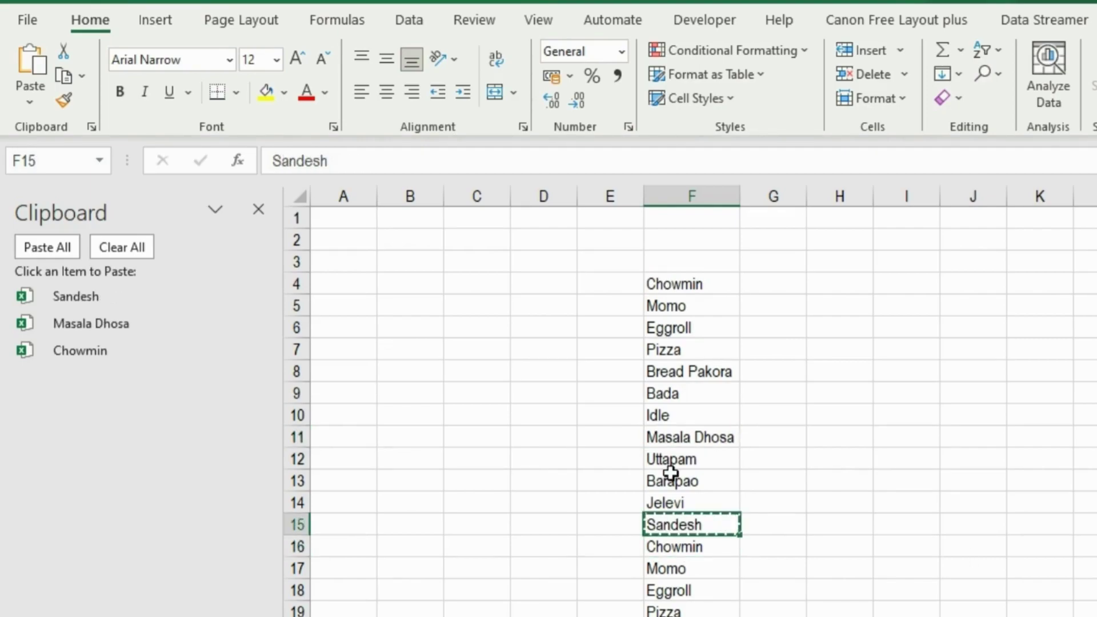
pyautogui.click(671, 474)
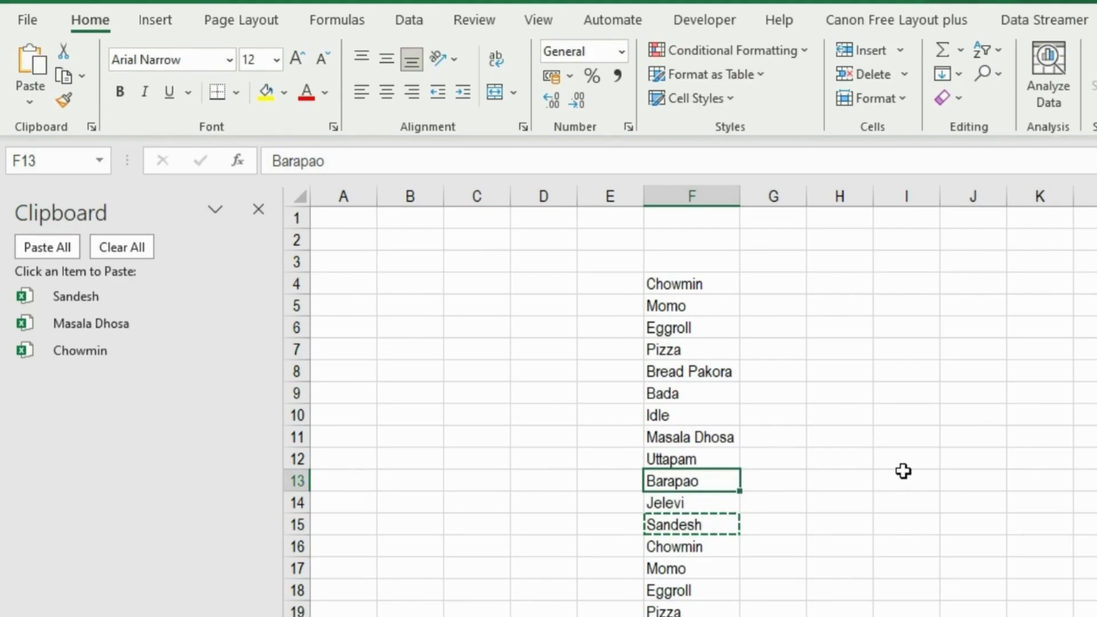
pyautogui.hotkey('ctrl', 'c')
# Paste the Masala Dhosa clipboard item into cell J5.
pyautogui.click(902, 406)
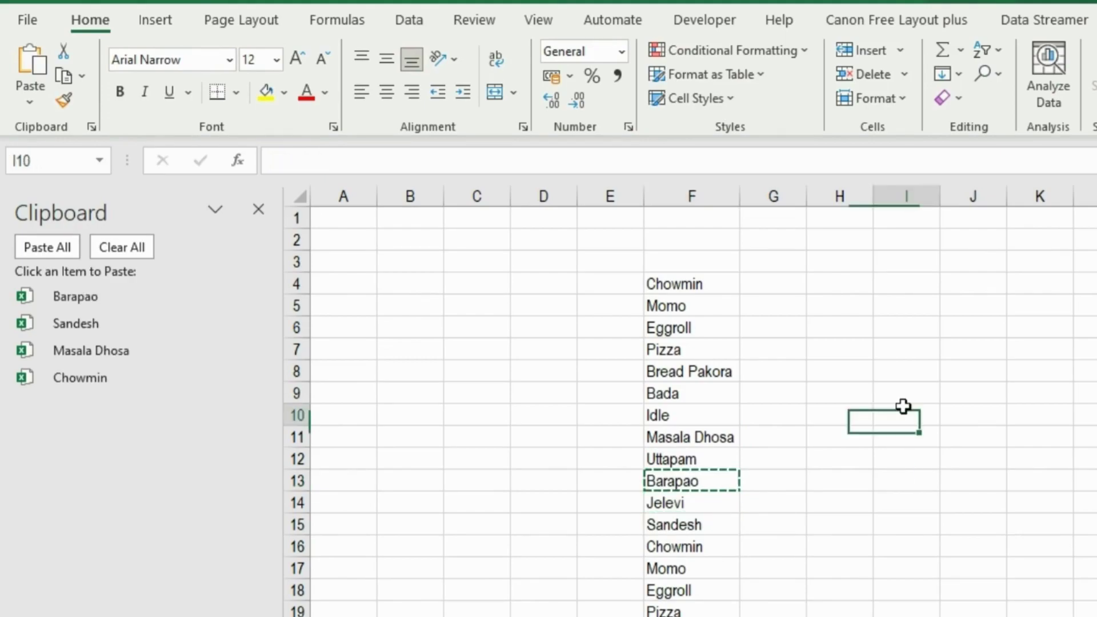
pyautogui.click(977, 263)
pyautogui.click(991, 298)
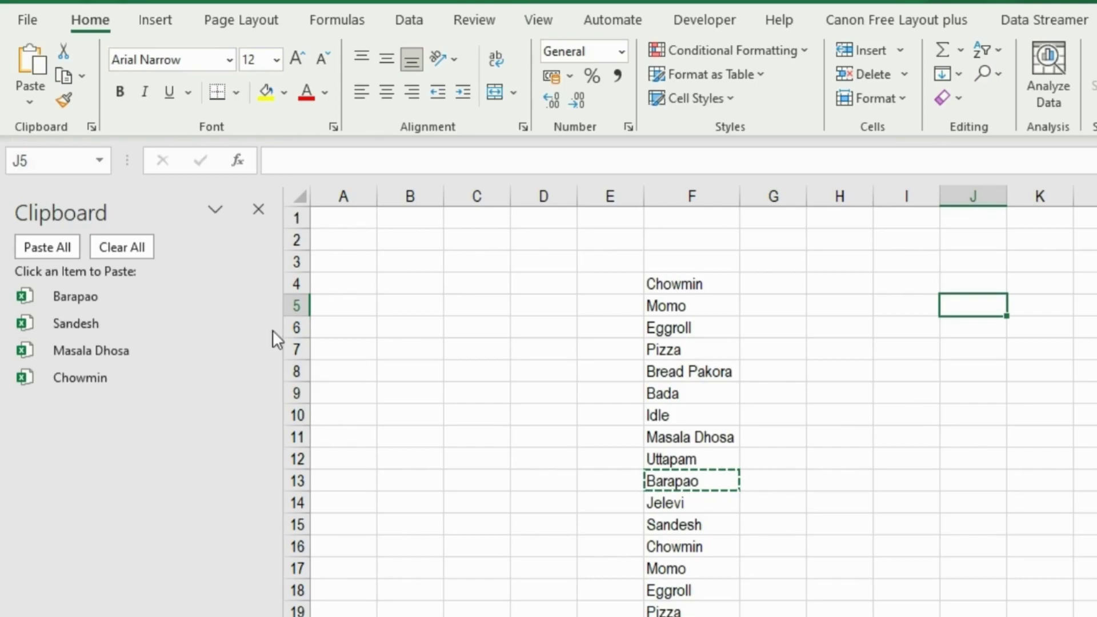
pyautogui.click(254, 349)
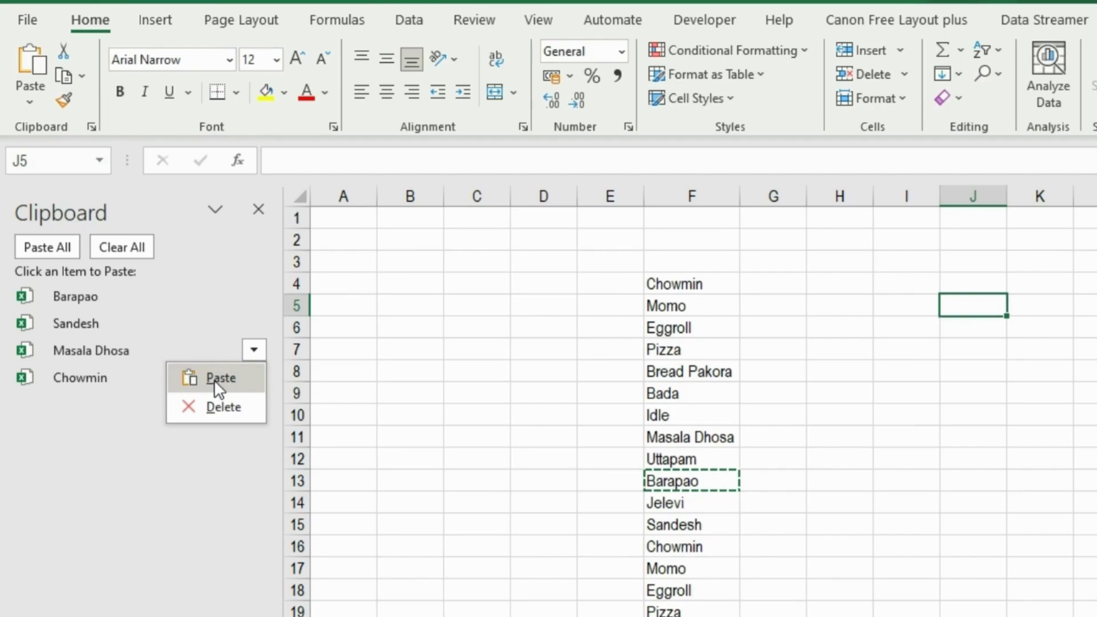
pyautogui.click(177, 370)
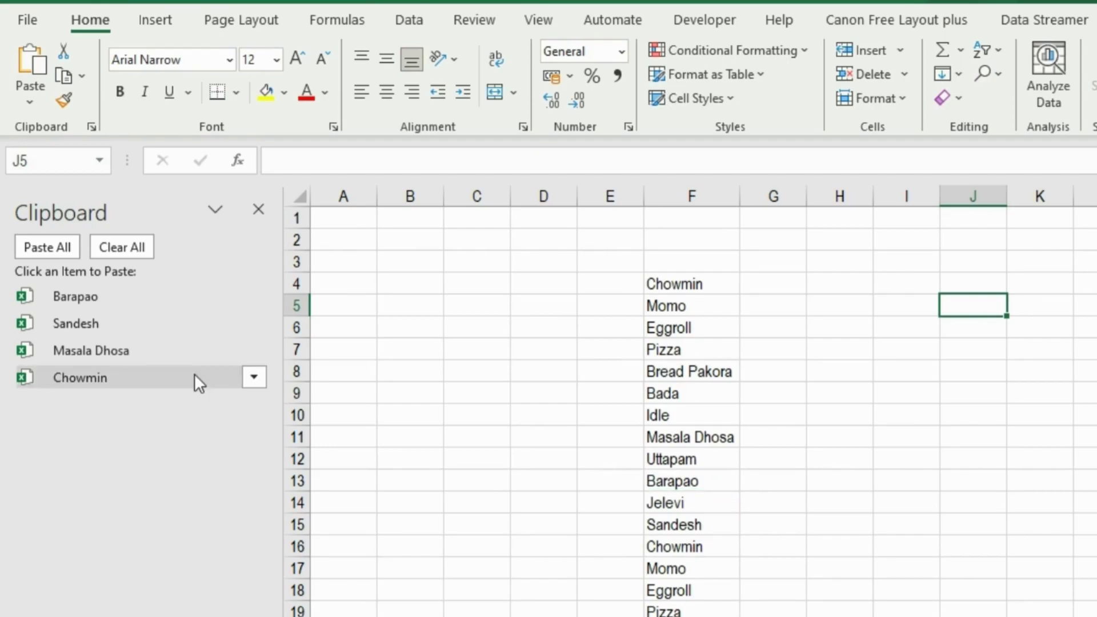
pyautogui.click(98, 356)
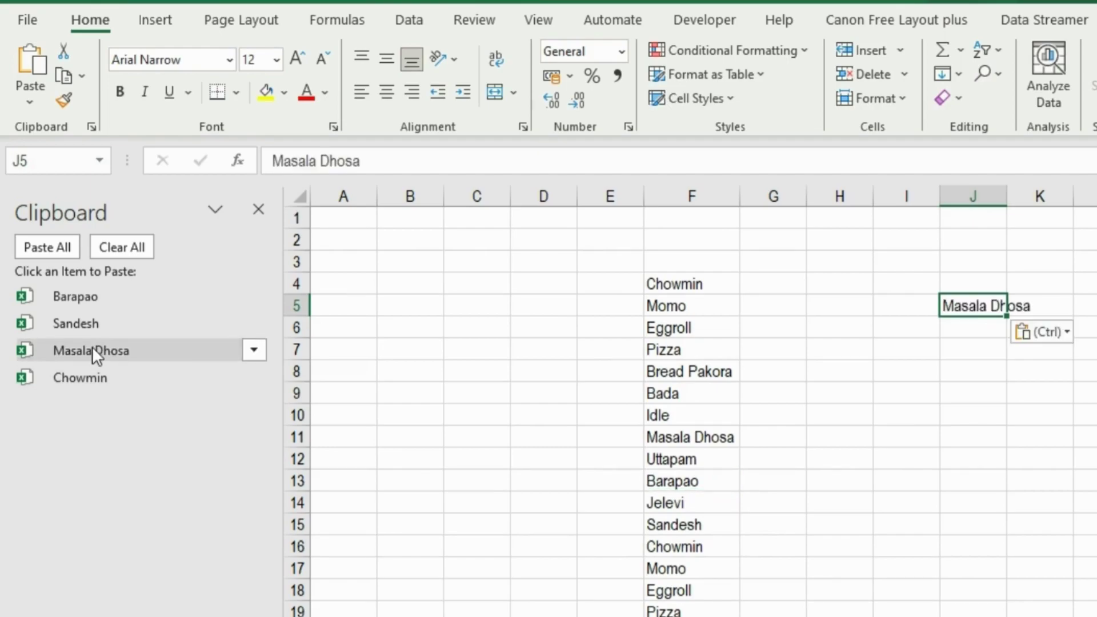